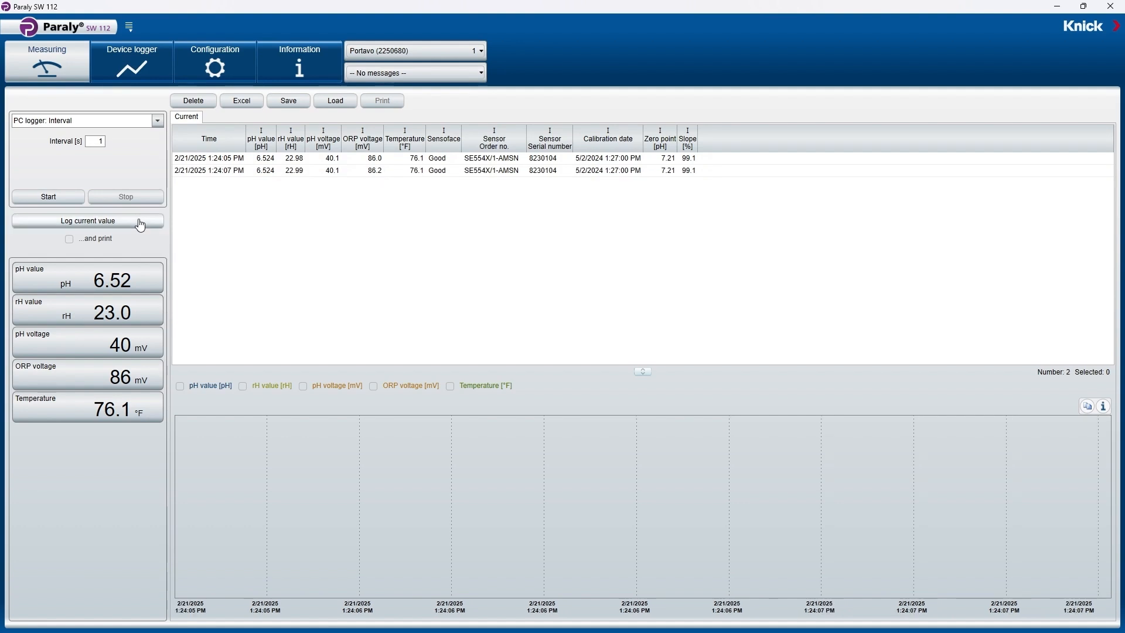
Step: Plot pH value, pH voltage, ORP voltage and temperature in the measurement graph
left_click(180, 385)
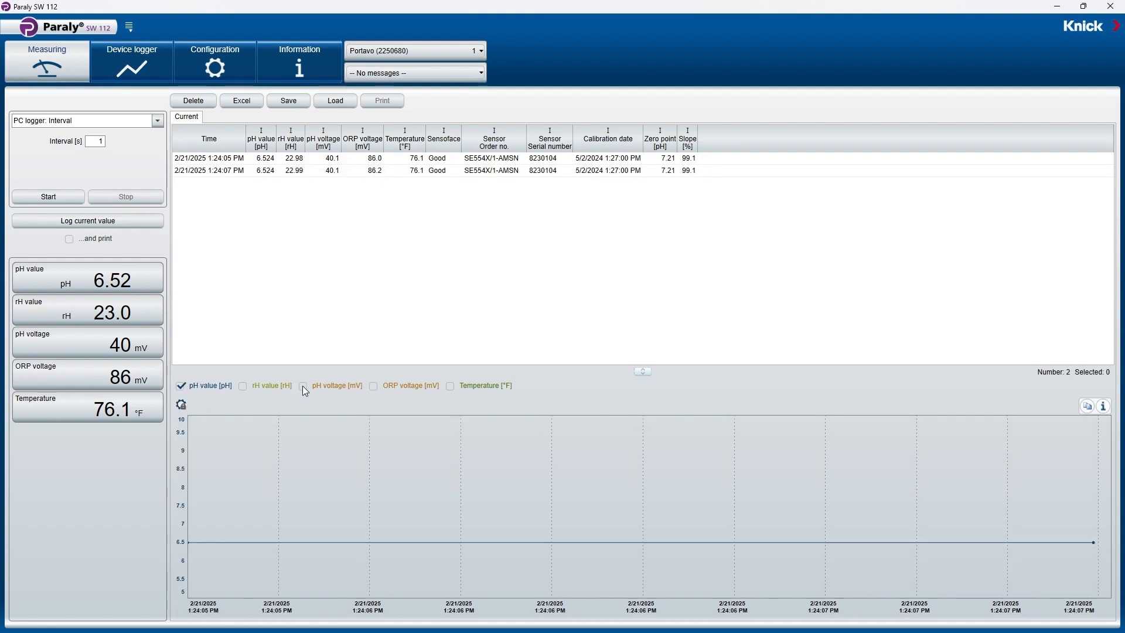
left_click(303, 386)
left_click(375, 386)
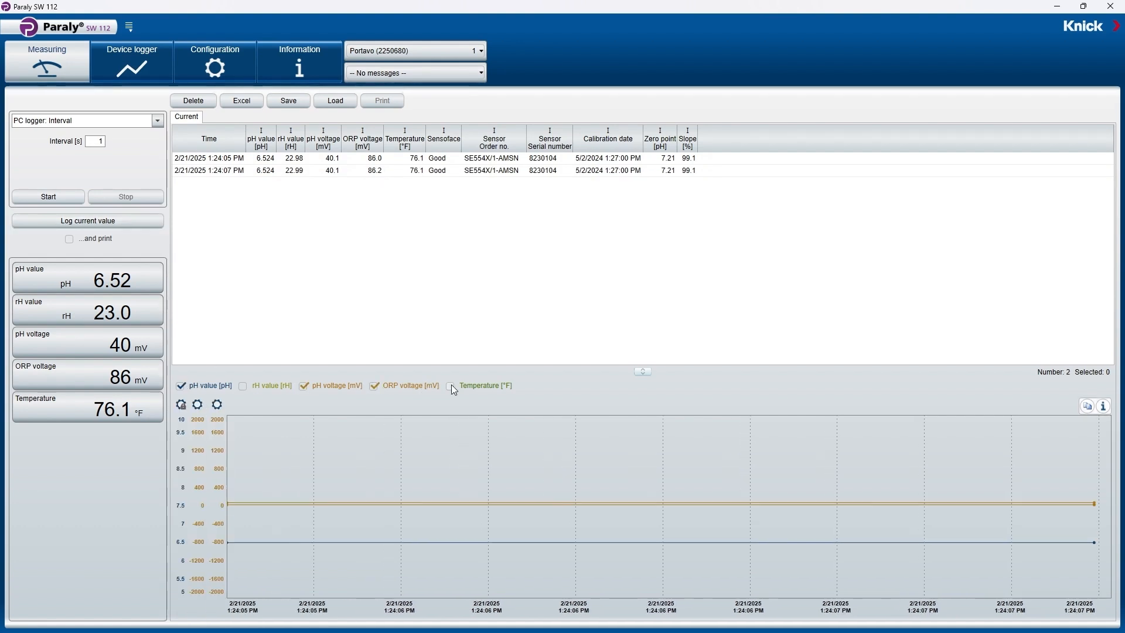
left_click(450, 385)
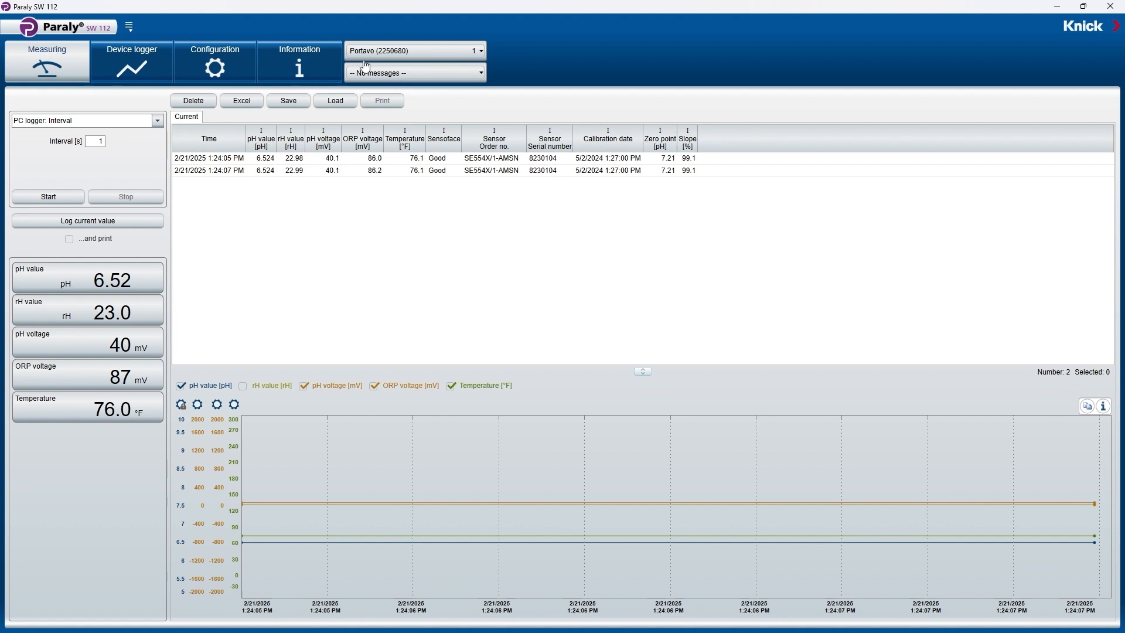
Step: Read all entries from the device logger and plot their pH value and temperature in the graph
left_click(119, 78)
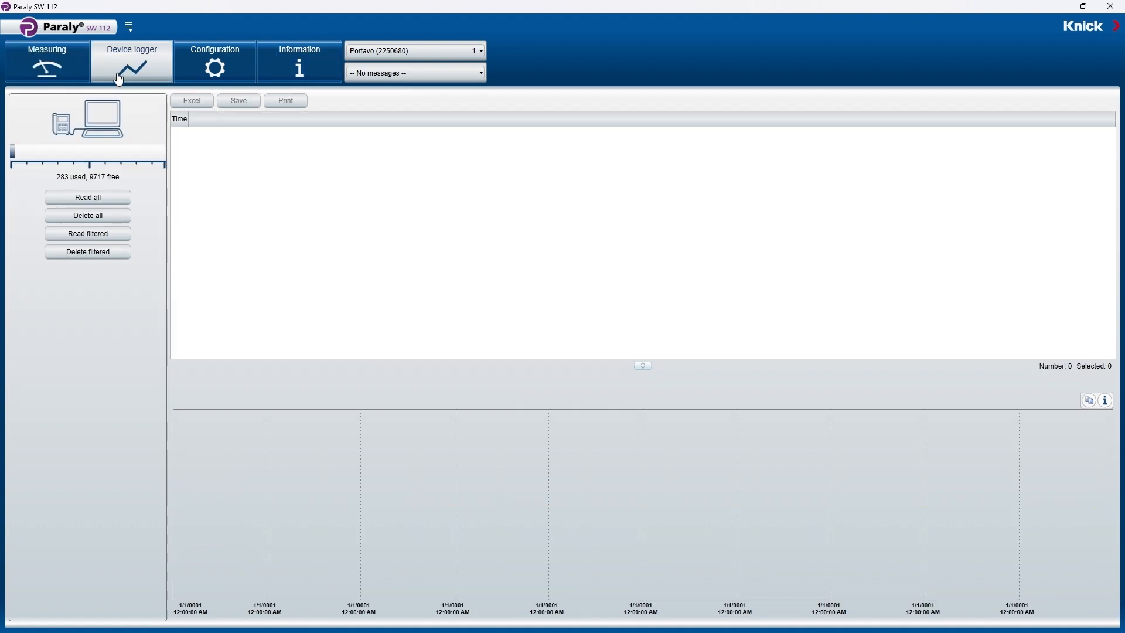
left_click(108, 202)
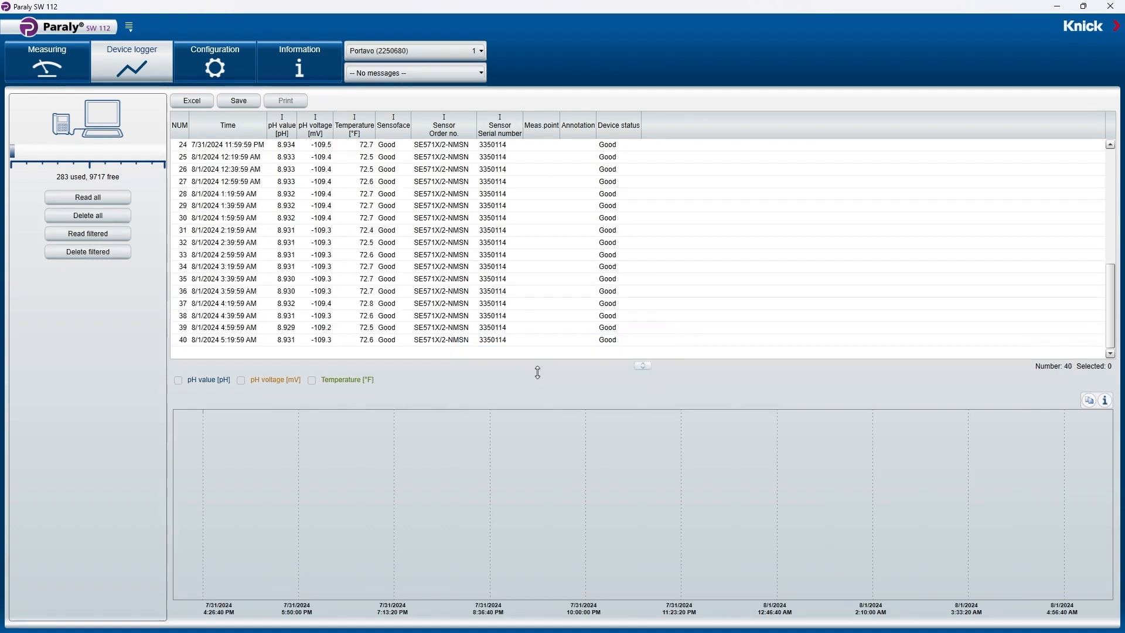
left_click(179, 379)
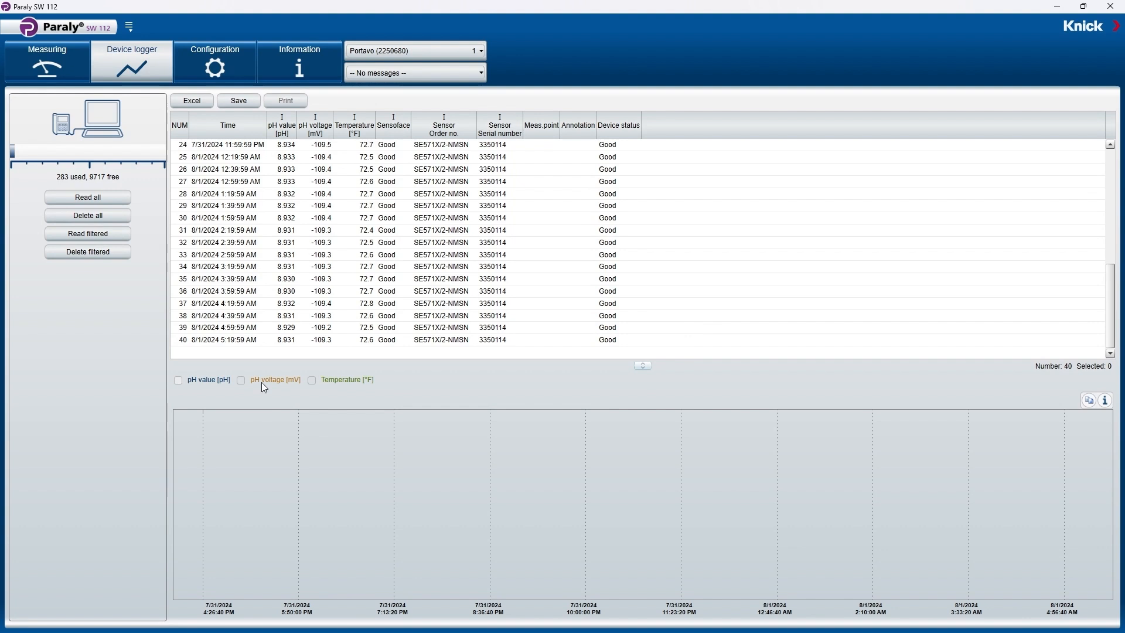
left_click(313, 380)
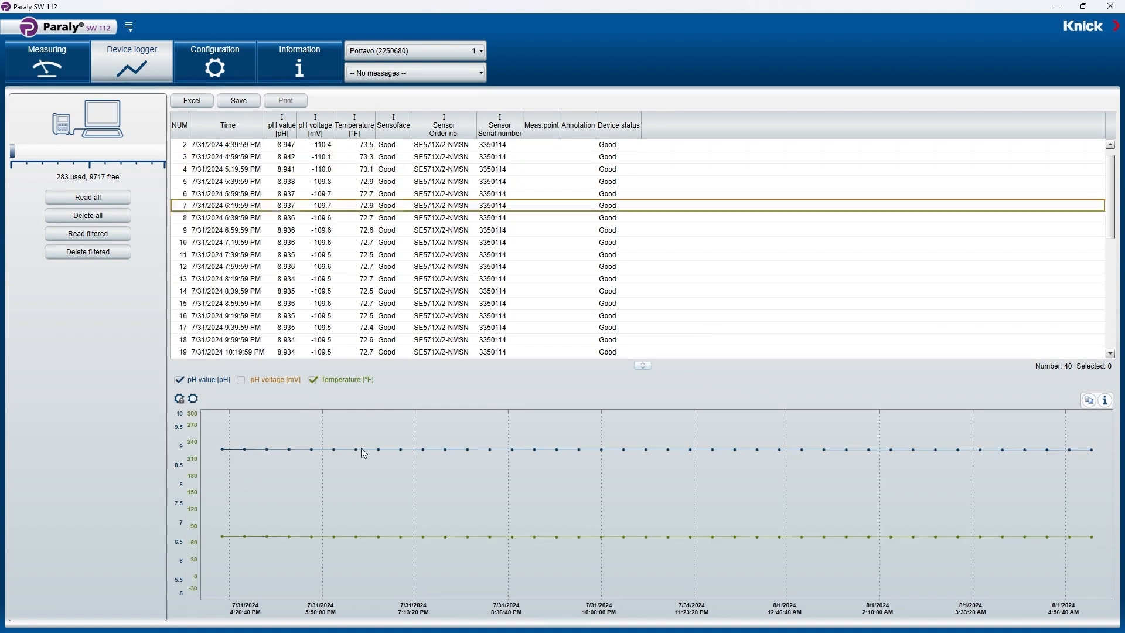
Step: Open the user-specific buffer set for editing in the pH measurement and calibration configuration
left_click(199, 65)
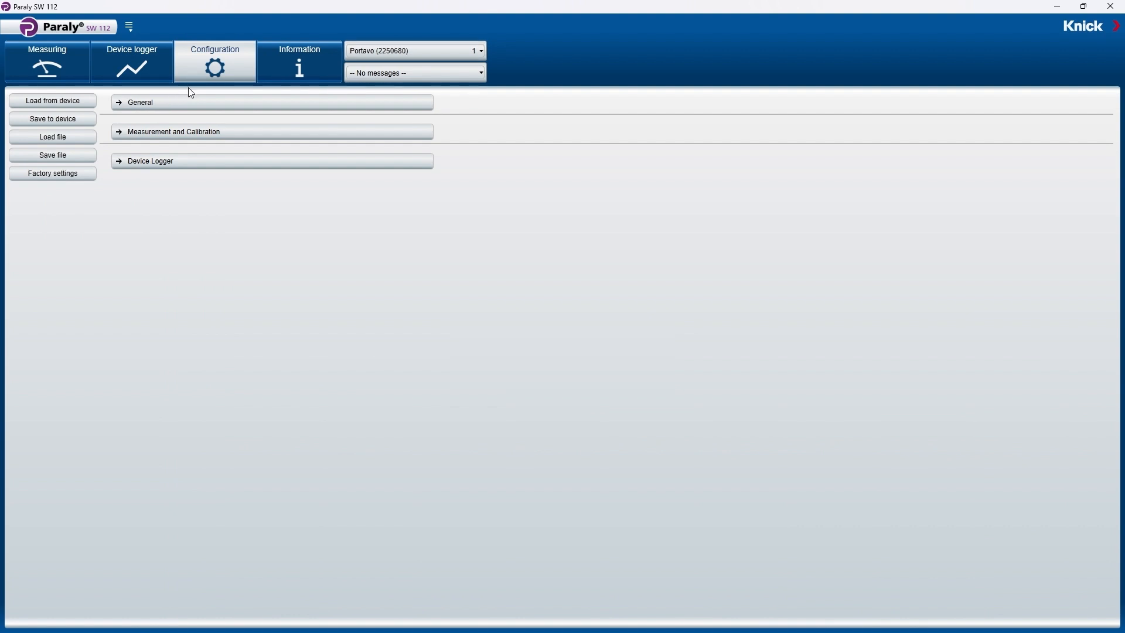
left_click(157, 133)
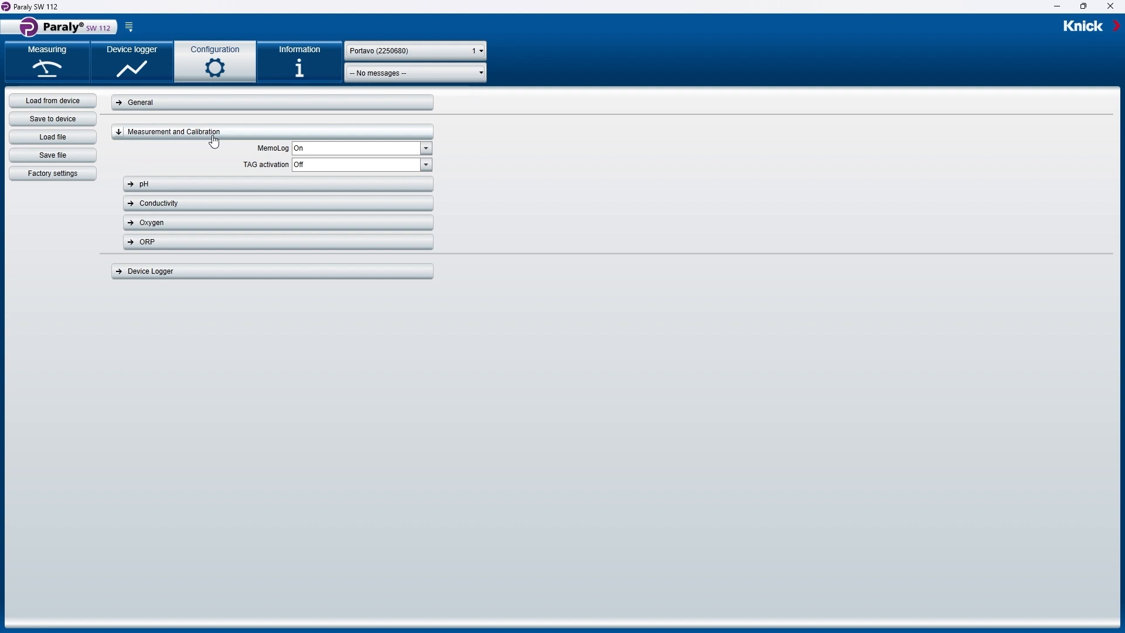
left_click(154, 193)
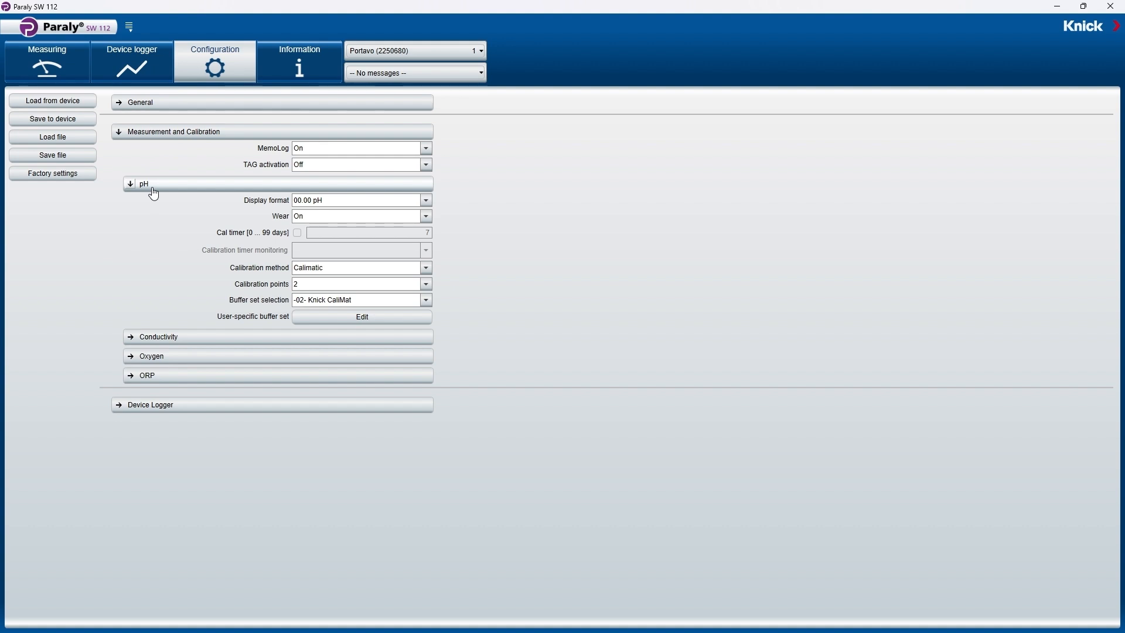
left_click(359, 320)
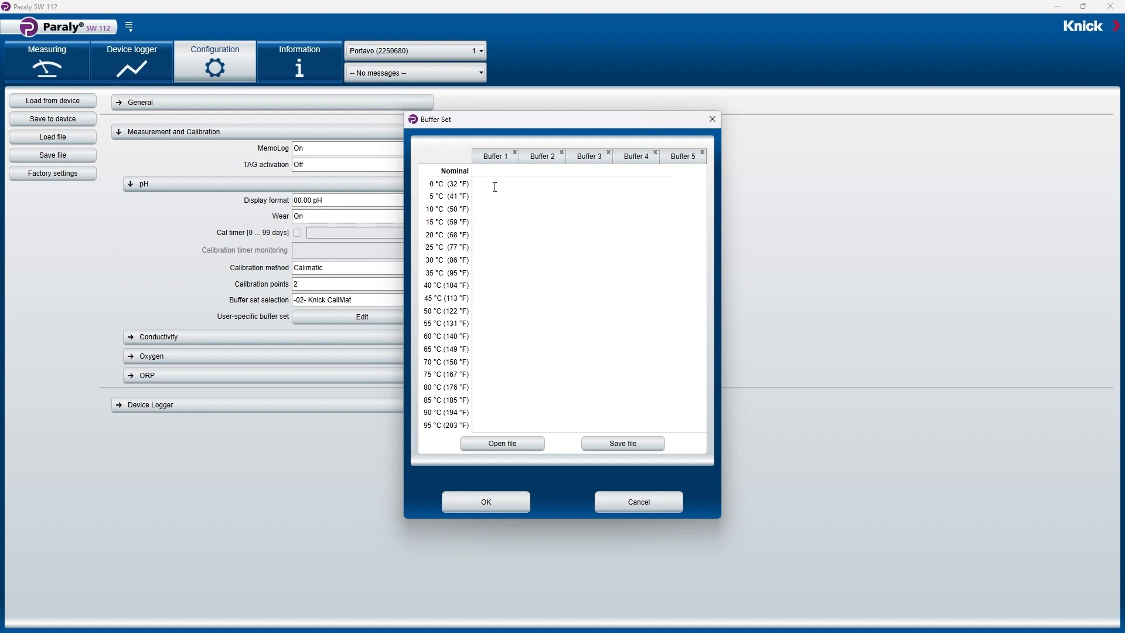
Step: Try entering 3123 at 40 °C and 422 at 70 °C for Buffer 3, and 2 at 15 °C for Buffer 5
left_click(540, 208)
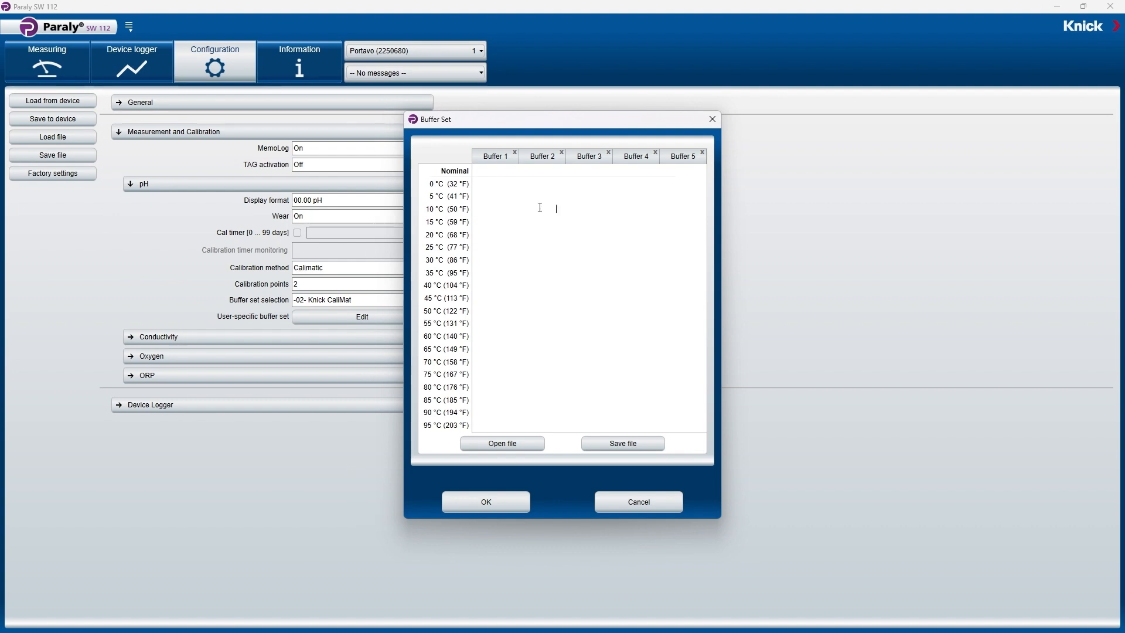
left_click(600, 289)
type("3123")
left_click(573, 363)
type("422")
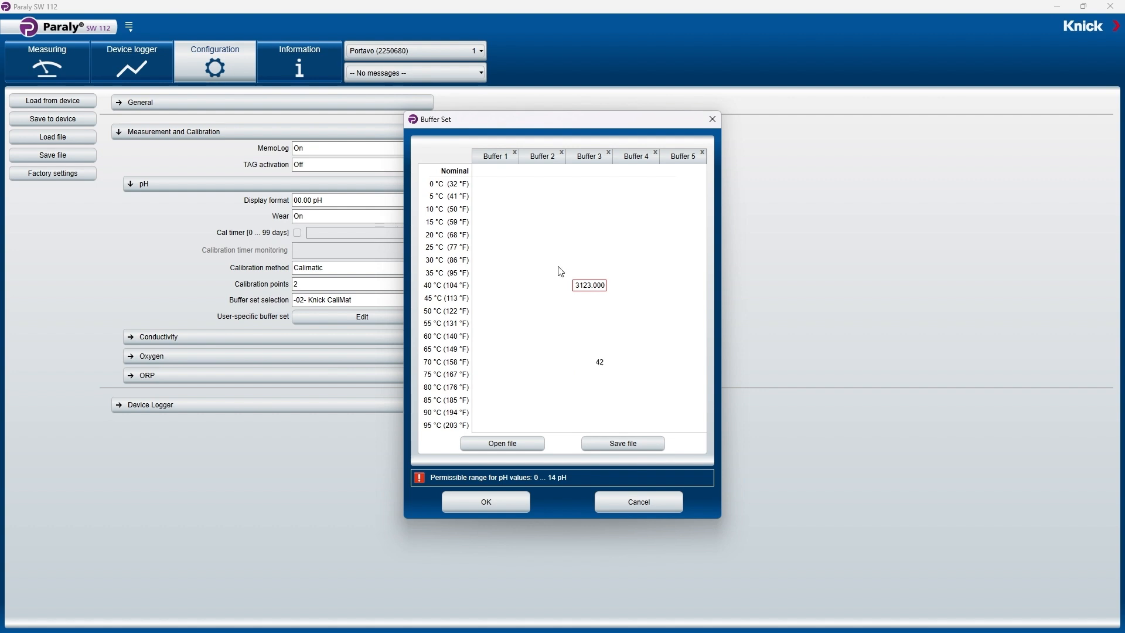
left_click(602, 246)
type("2")
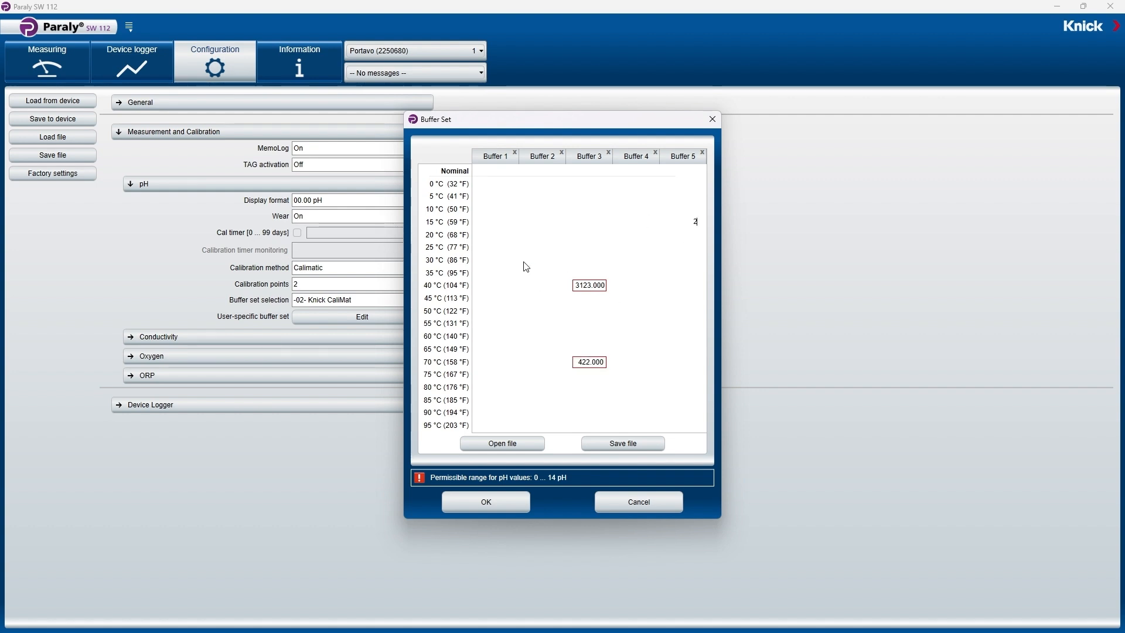
Step: Clear the trial values from the Buffer 3 and Buffer 5 columns
left_click(594, 287)
double_click(594, 287)
key("Delete")
double_click(591, 363)
key("Delete")
left_click(689, 221)
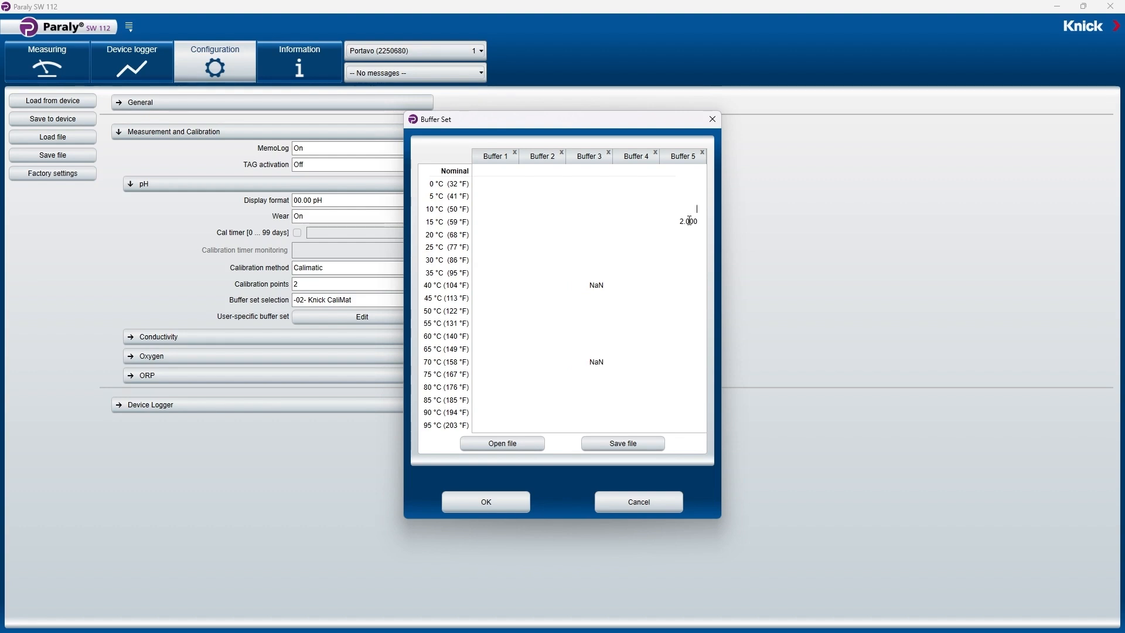
double_click(689, 221)
key("Delete")
left_click(671, 278)
Step: Set the nominal values of Buffers 1, 2 and 3 to 4, 7 and 9
double_click(510, 169)
type("4.000")
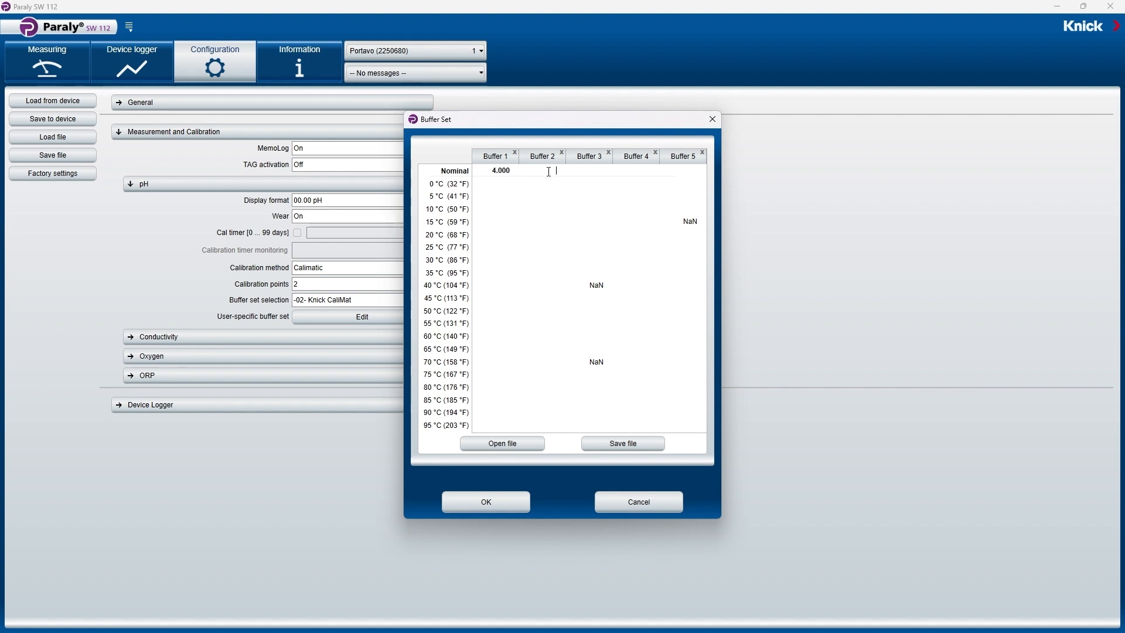
key("Tab")
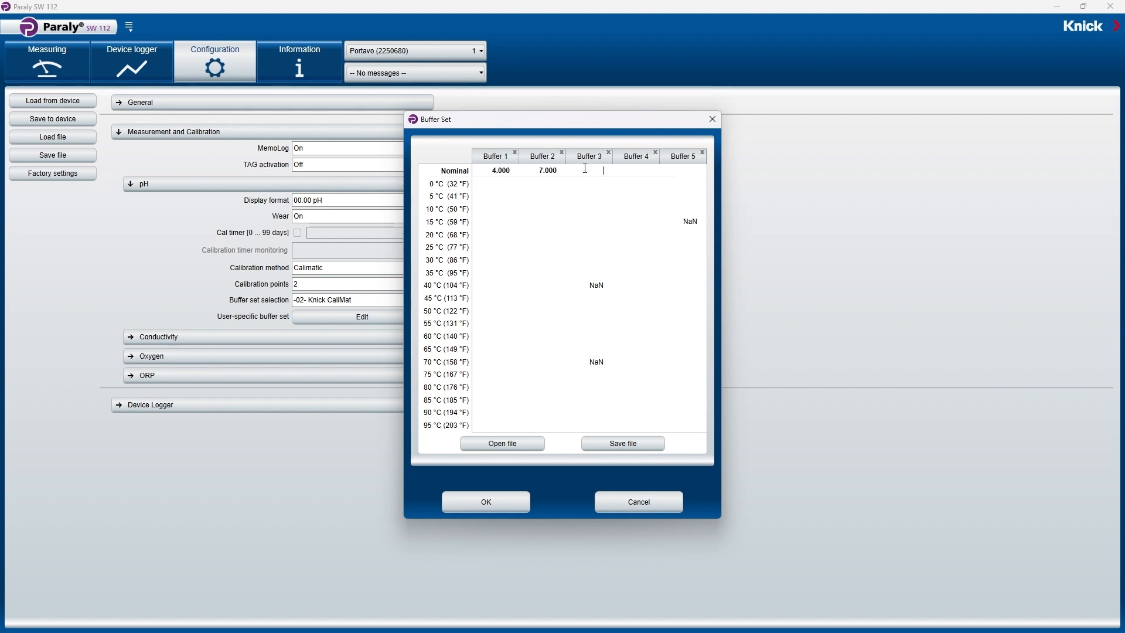
type("9")
key("Tab")
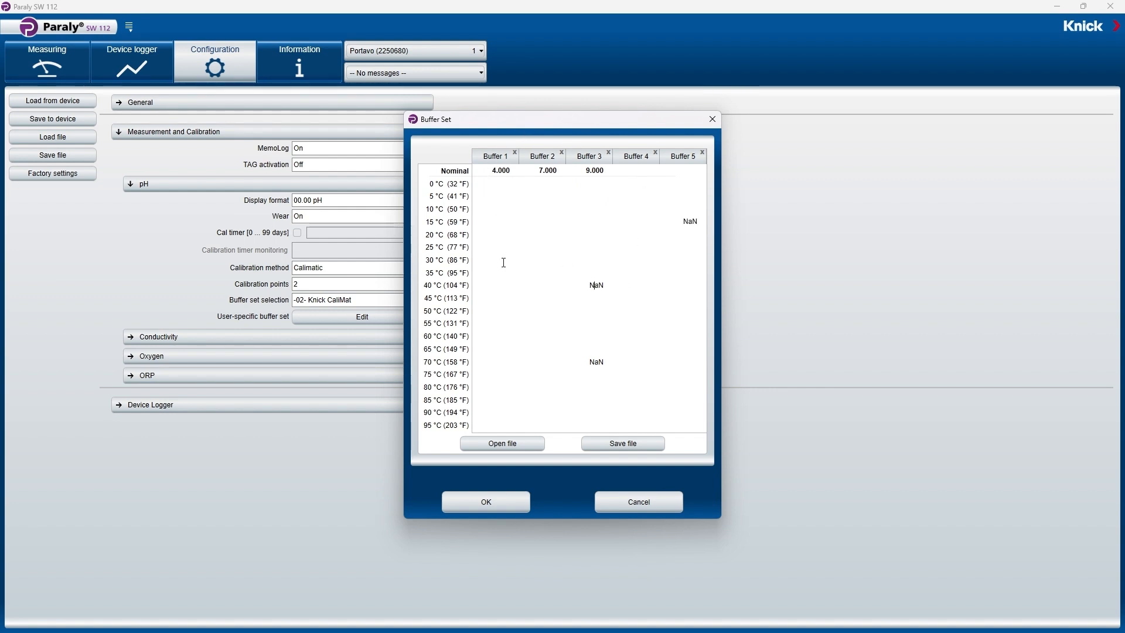
Step: Set the 30 °C values of Buffers 1, 2 and 3 to 4, 7 and 9
key("Tab")
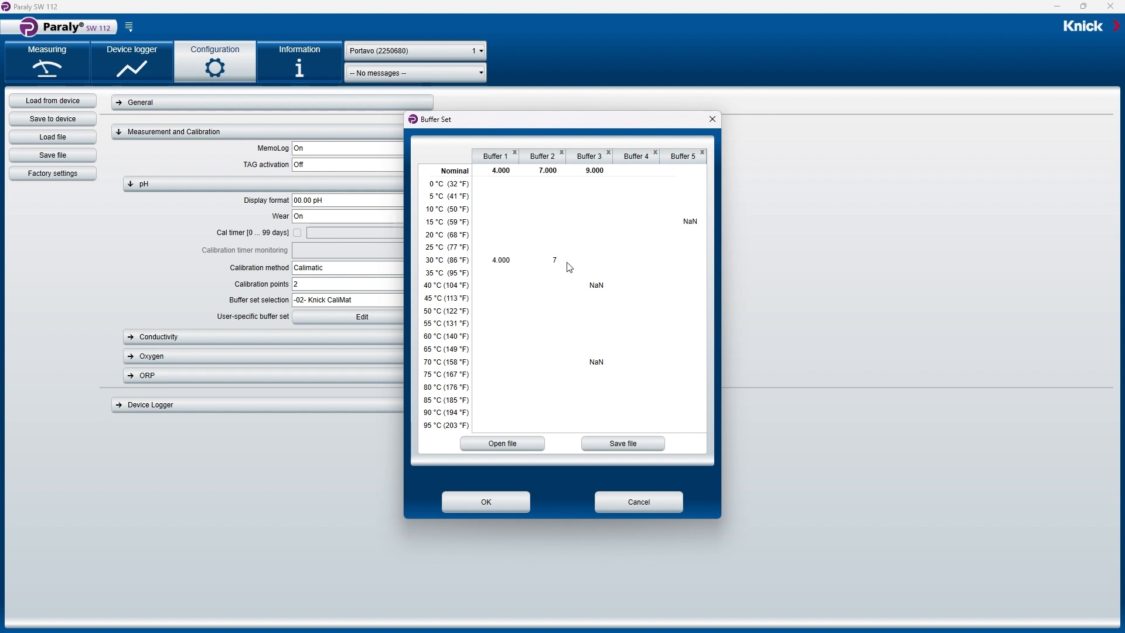
type("7")
key("Tab")
type("9")
key("Tab")
Step: Fill Buffer 1 with the value 4 for every temperature from 0 to 95 °C
left_click(498, 188)
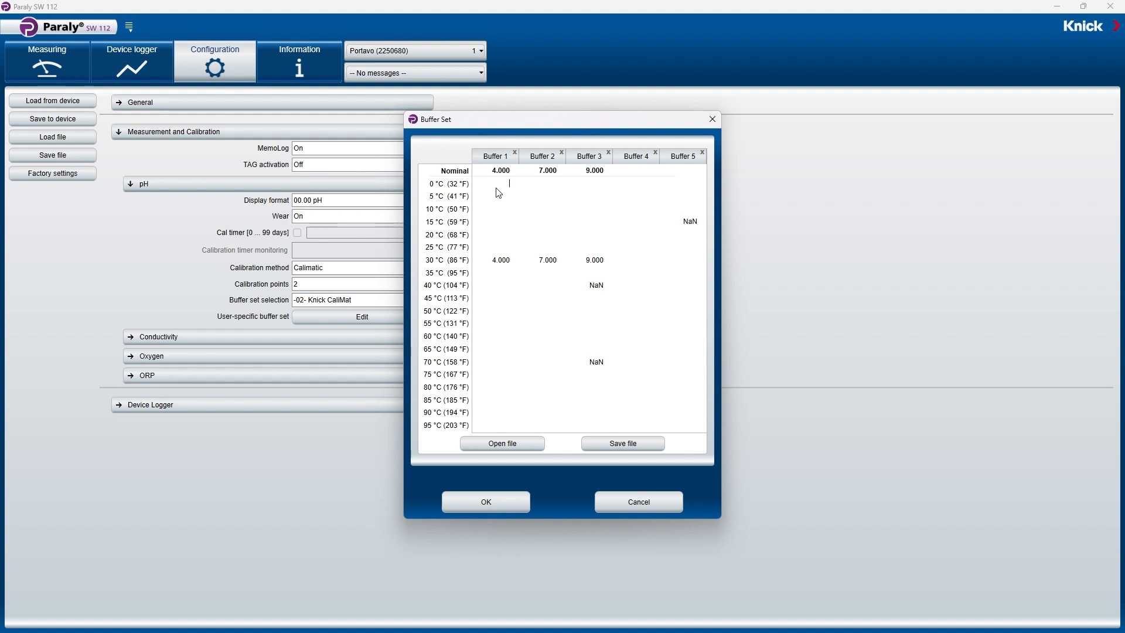
type("4")
key("Return")
key("Return")
key("Return")
type("4")
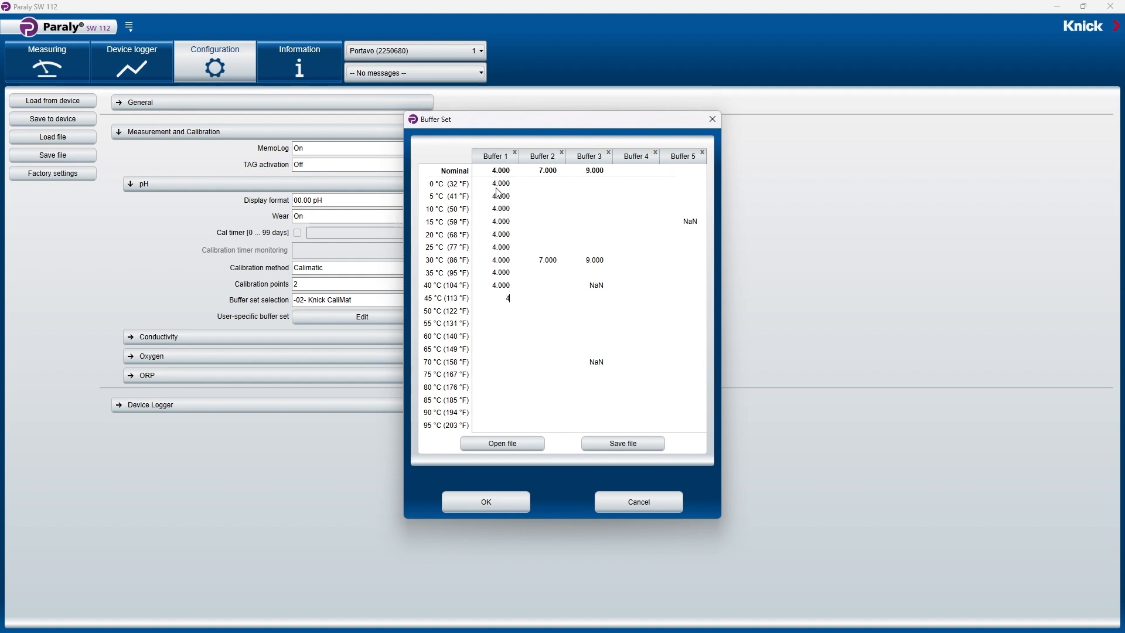
key("Return")
type("4 4 4 4")
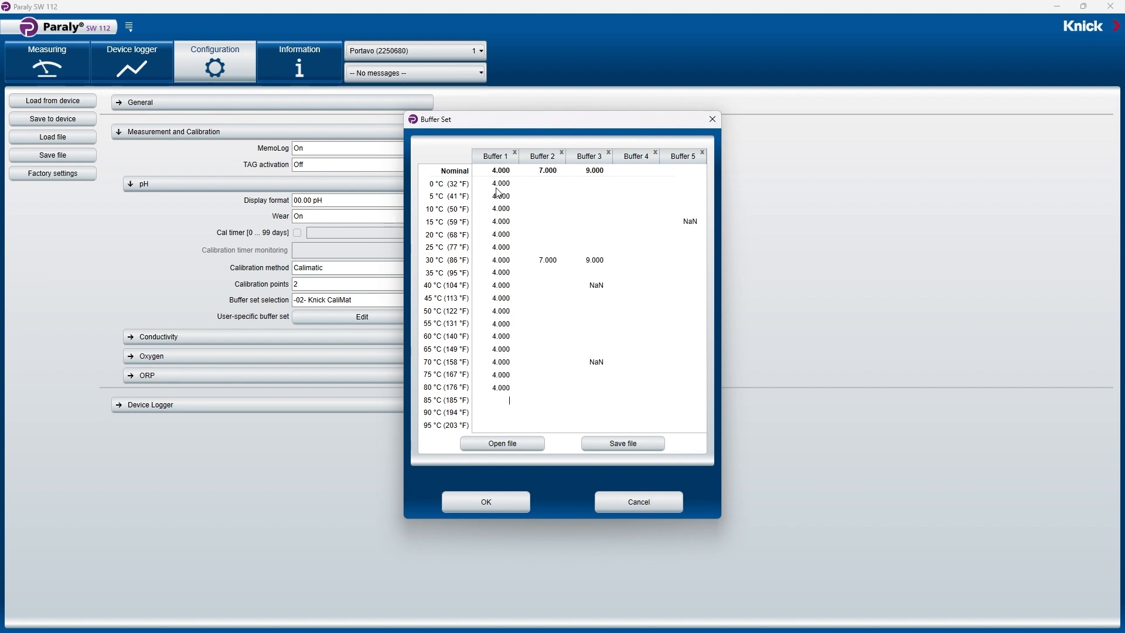
key("Return")
type("4")
key("Return")
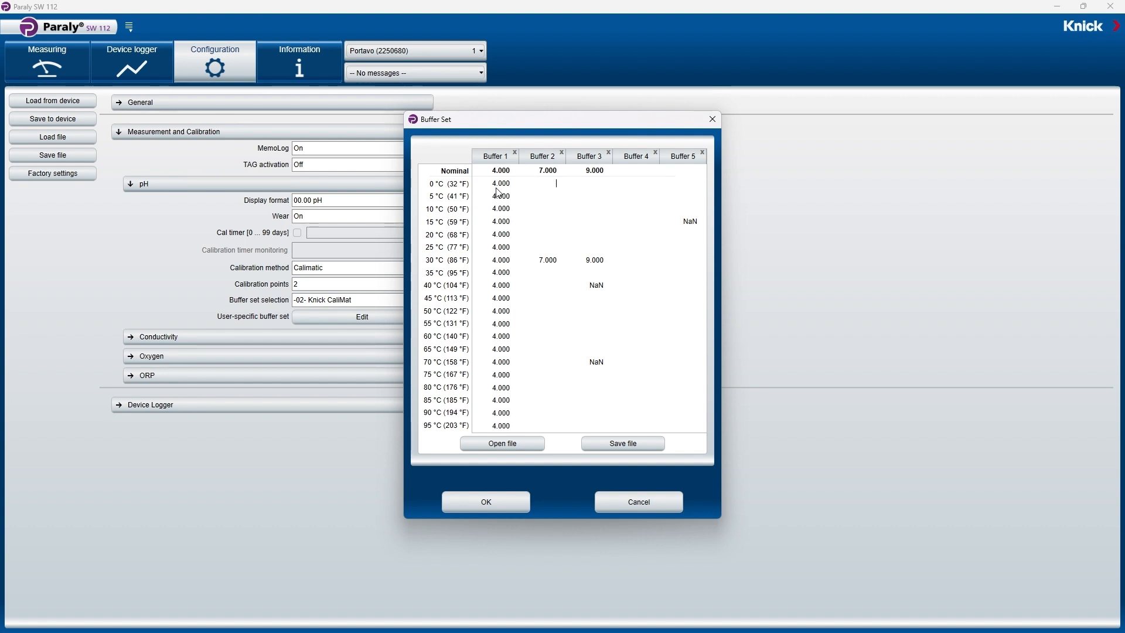
Step: Fill Buffer 2 with the value 7 for every temperature from 0 to 95 °C
type("7")
key("Return")
type("7")
key("Return")
type("7")
key("Return")
type("7 7 7 7 7 7 7 ")
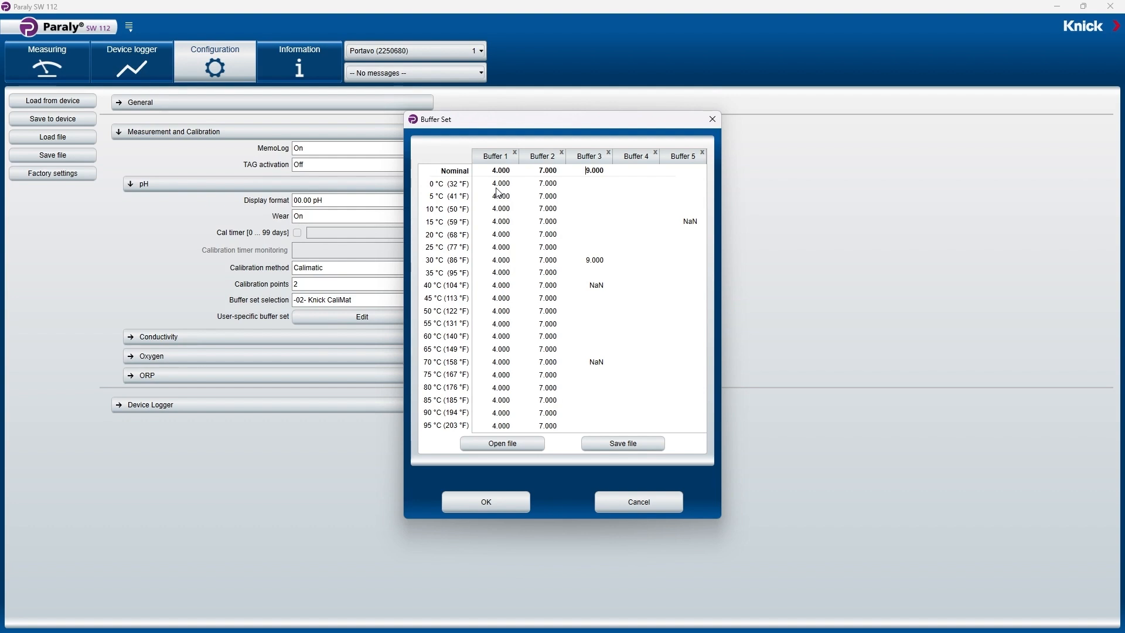
Step: Fill Buffer 3 with the value 9 for every temperature from 0 to 95 °C
type("9 9 9 9 9")
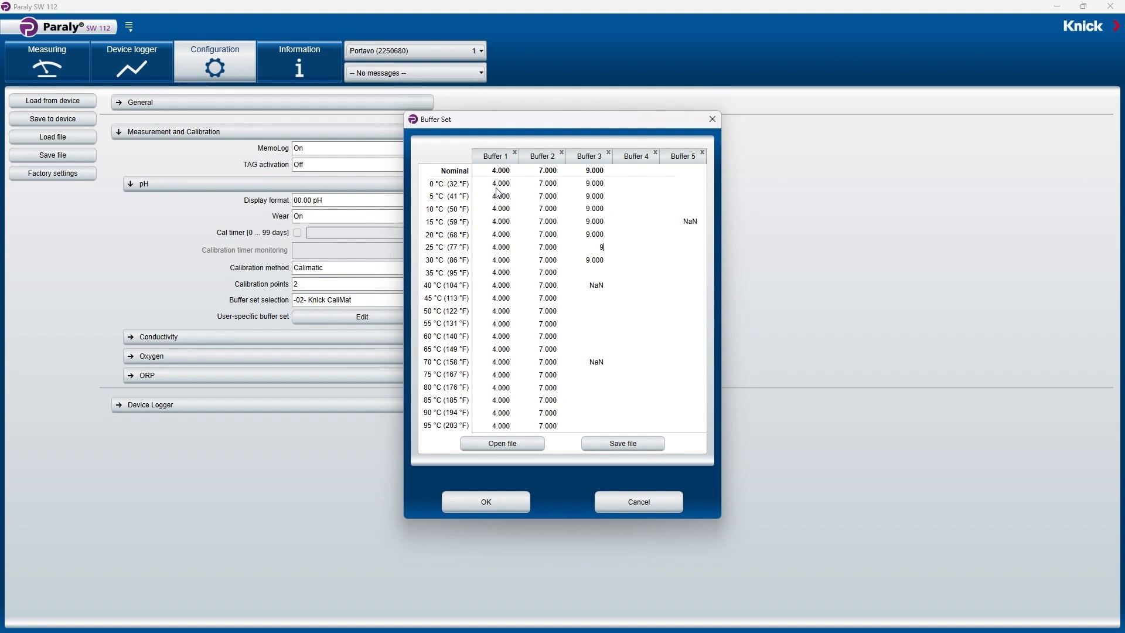
type("9")
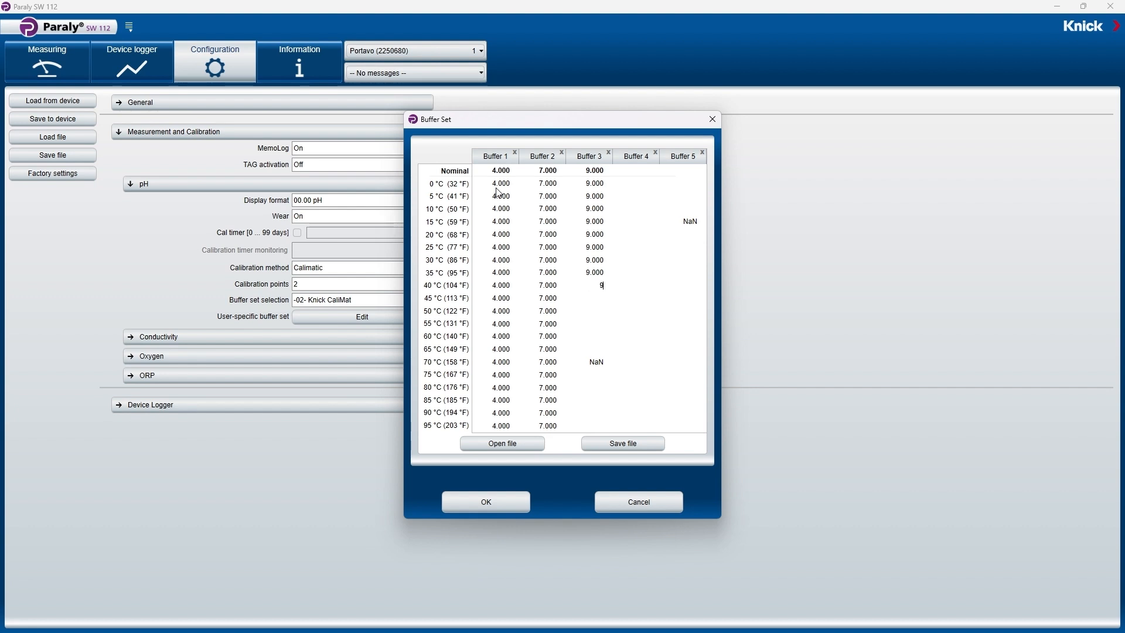
type(" 9 9 9 9 ")
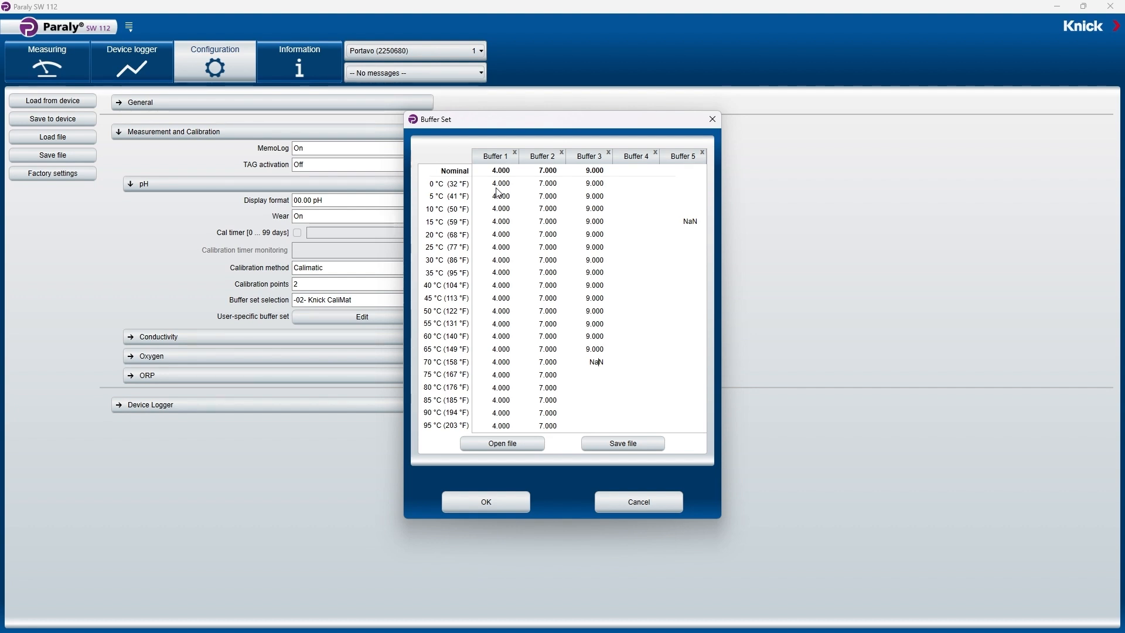
type("9")
key("Return")
key("Return")
type("9")
key("Return")
type("9")
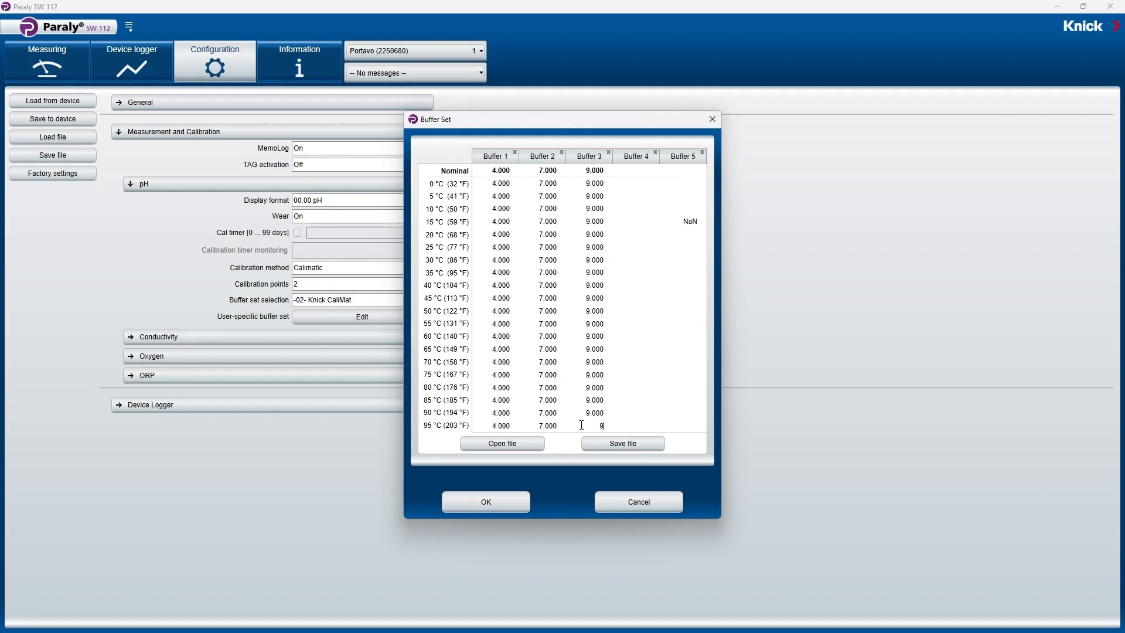
left_click(630, 414)
Step: Set Buffer 2 to 7.1 at 65 °C and to 0 at 55 °C
double_click(547, 324)
type("7.100")
type("0")
left_click(640, 361)
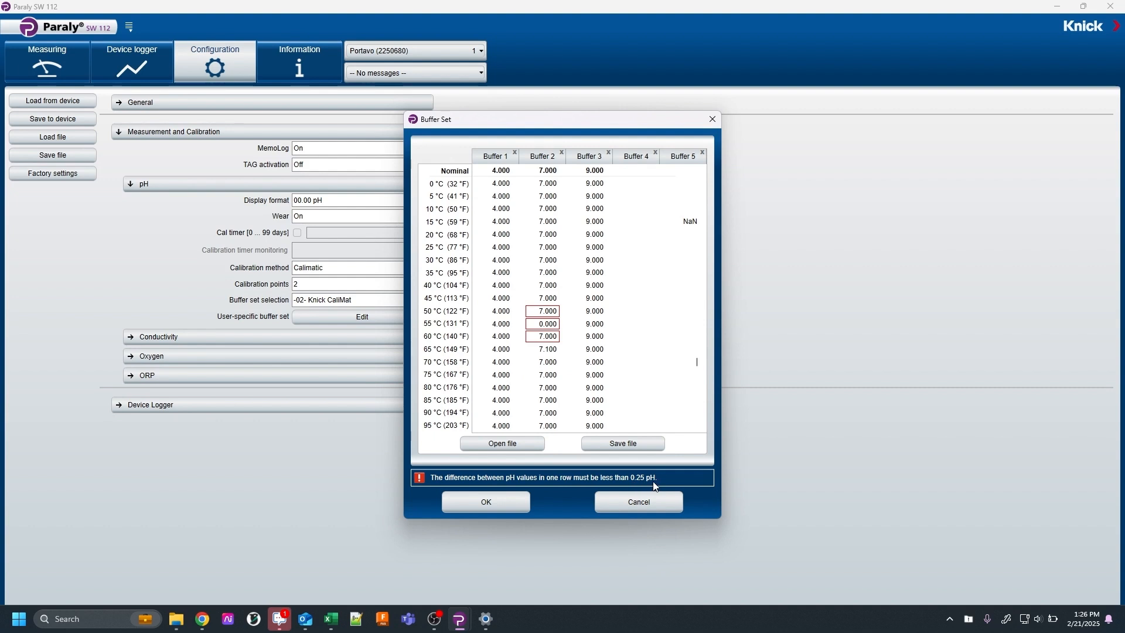
Step: Try 7.26 and 7.24 as the Buffer 2 value at 55 °C
double_click(540, 324)
type("7.26")
left_click(655, 339)
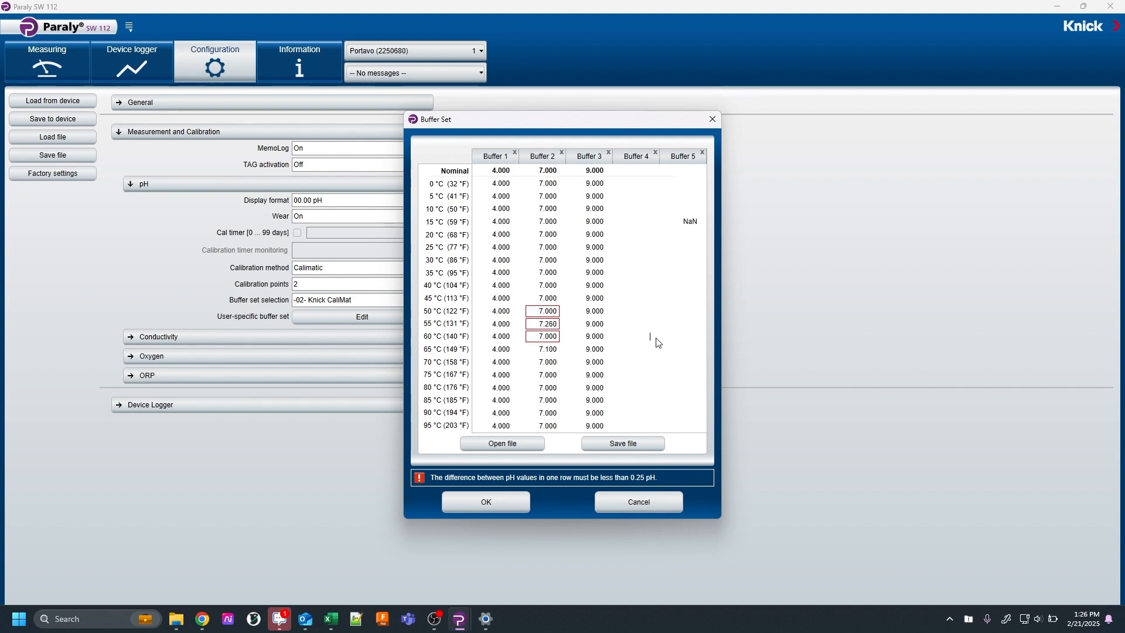
double_click(551, 324)
type("7.24")
key("Return")
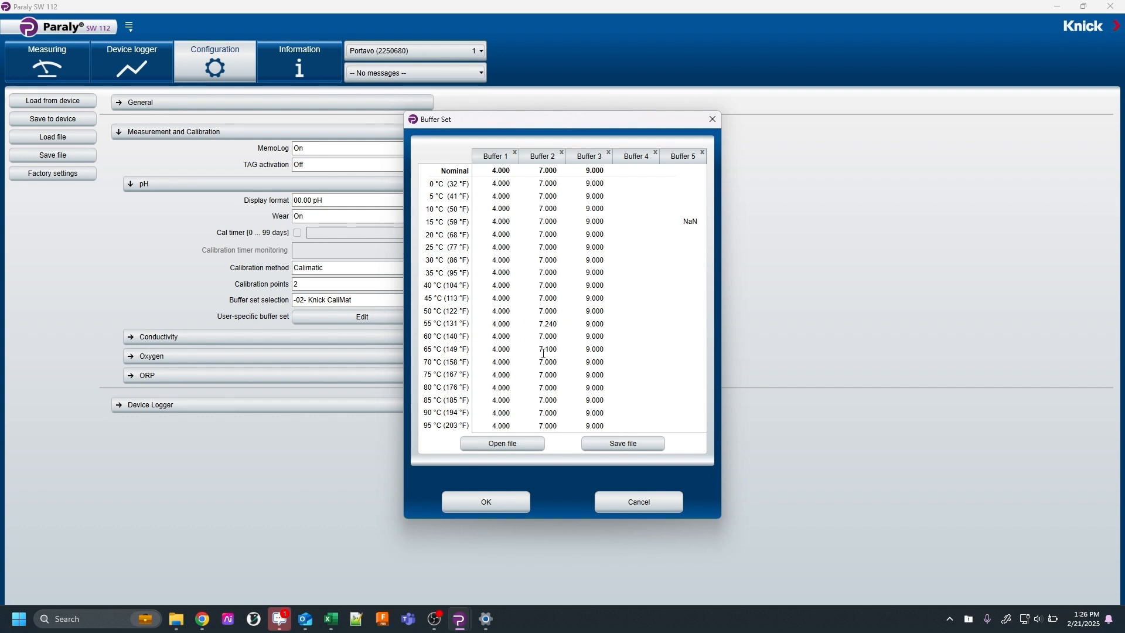
Step: Set Buffer 2 at 55 °C to 7 and accept the buffer set
left_click_drag(540, 319, 562, 329)
type("7")
key("Return")
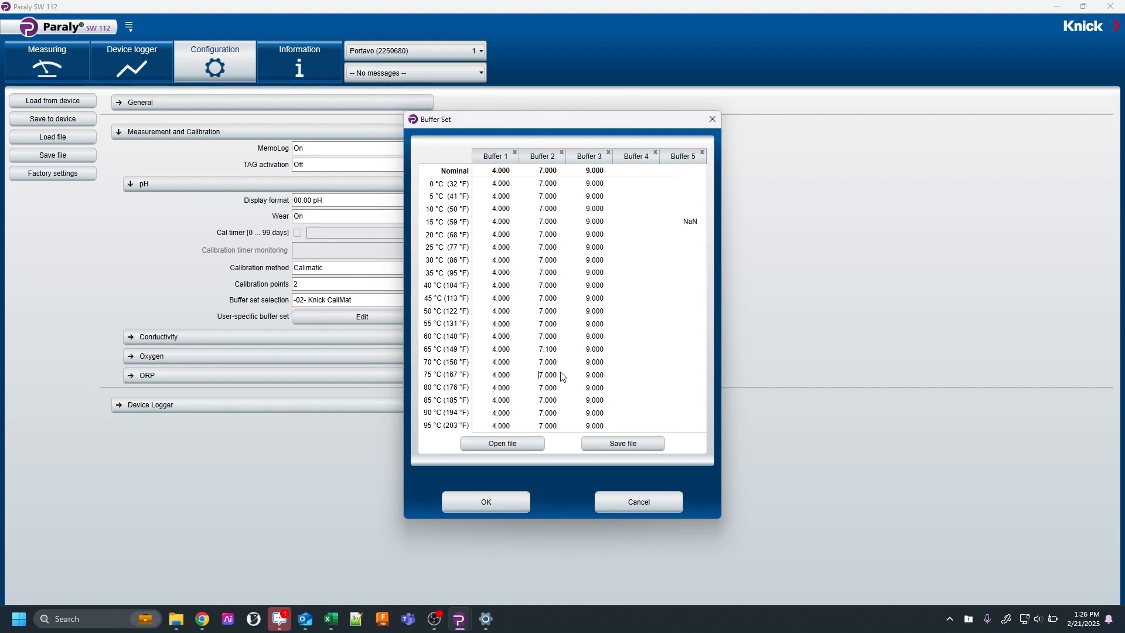
left_click(489, 502)
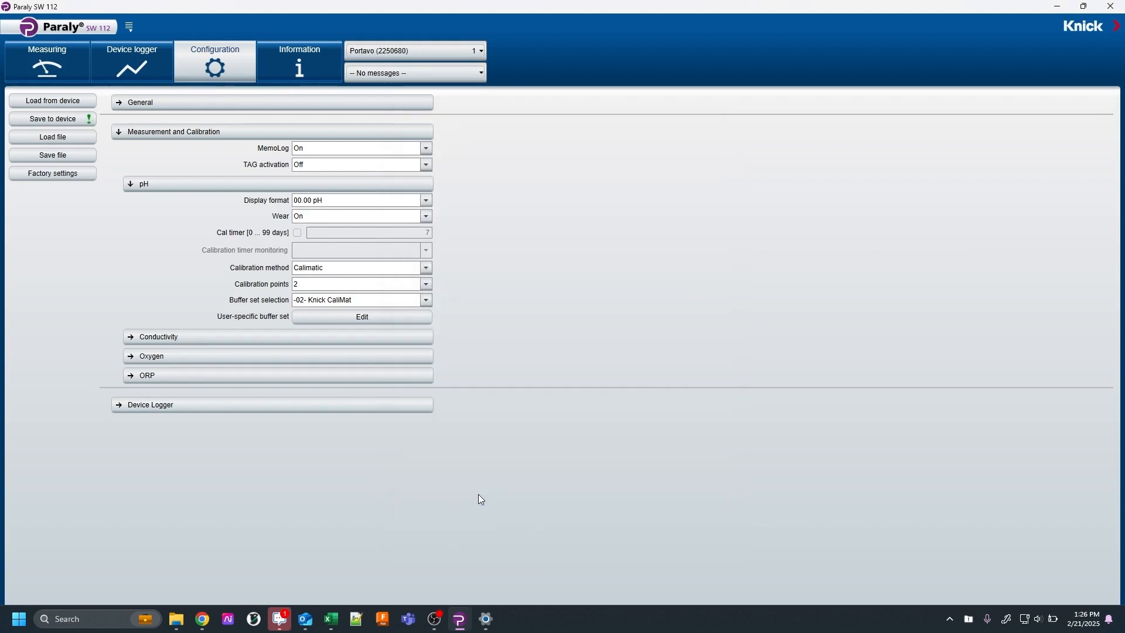
Step: Close the open Excel window, load Filled Buffer Table.csv into the user-specific buffer set, and accept the set
left_click(371, 317)
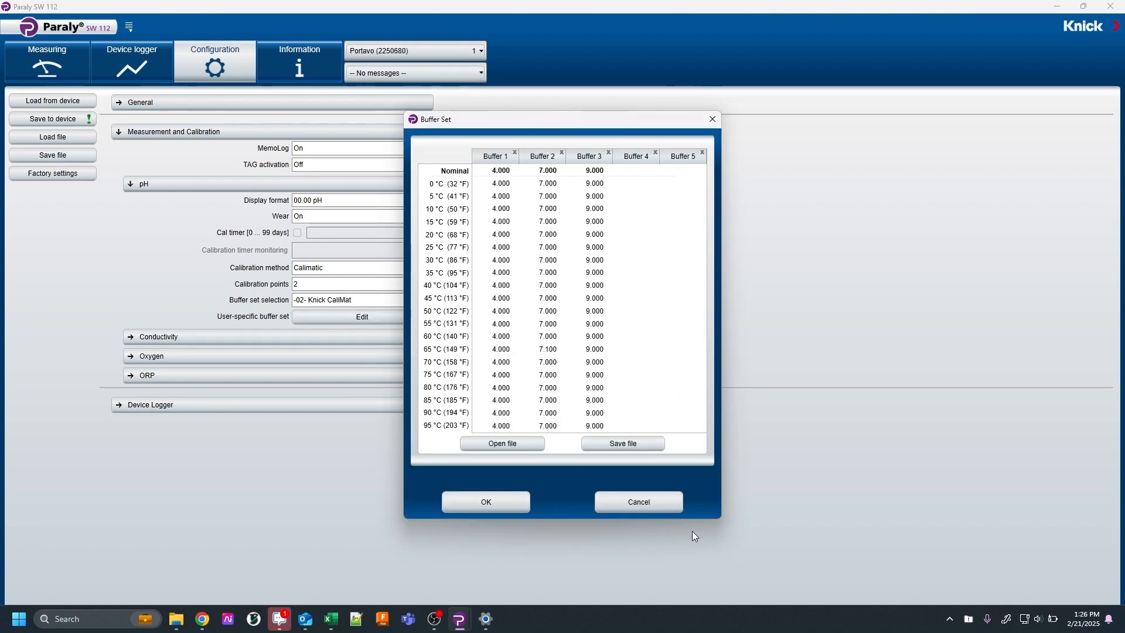
left_click(331, 620)
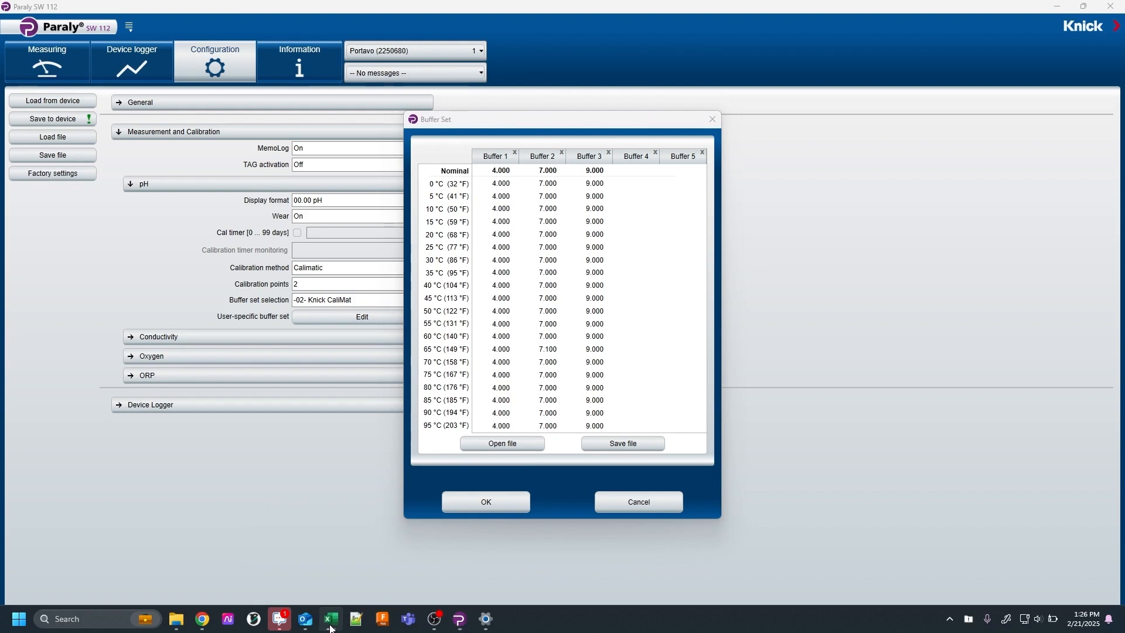
right_click(330, 626)
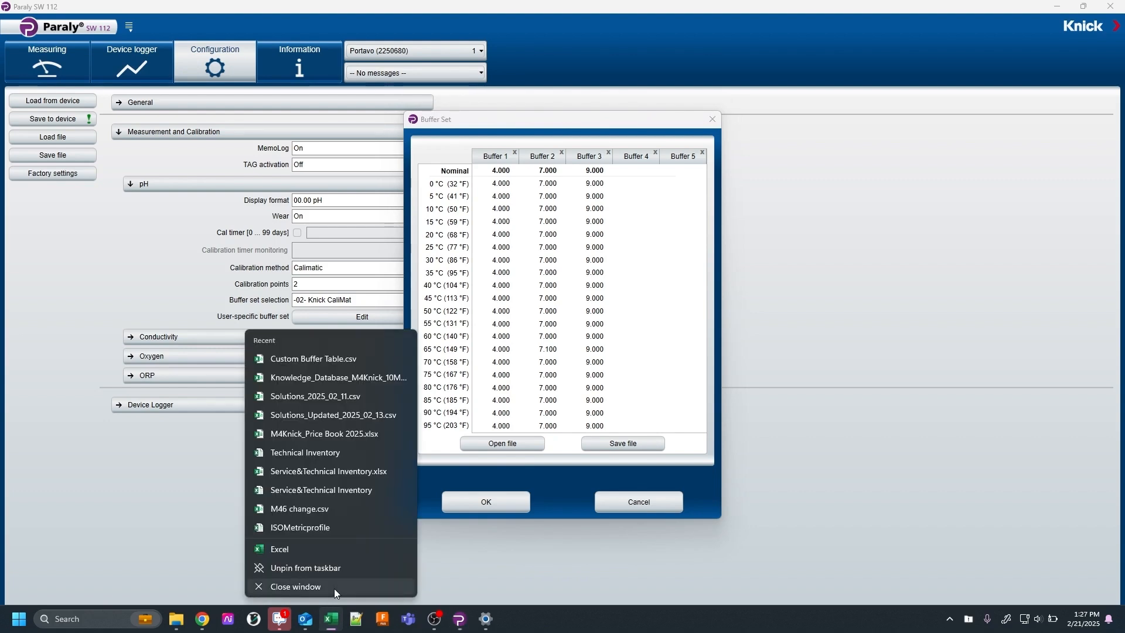
left_click(295, 586)
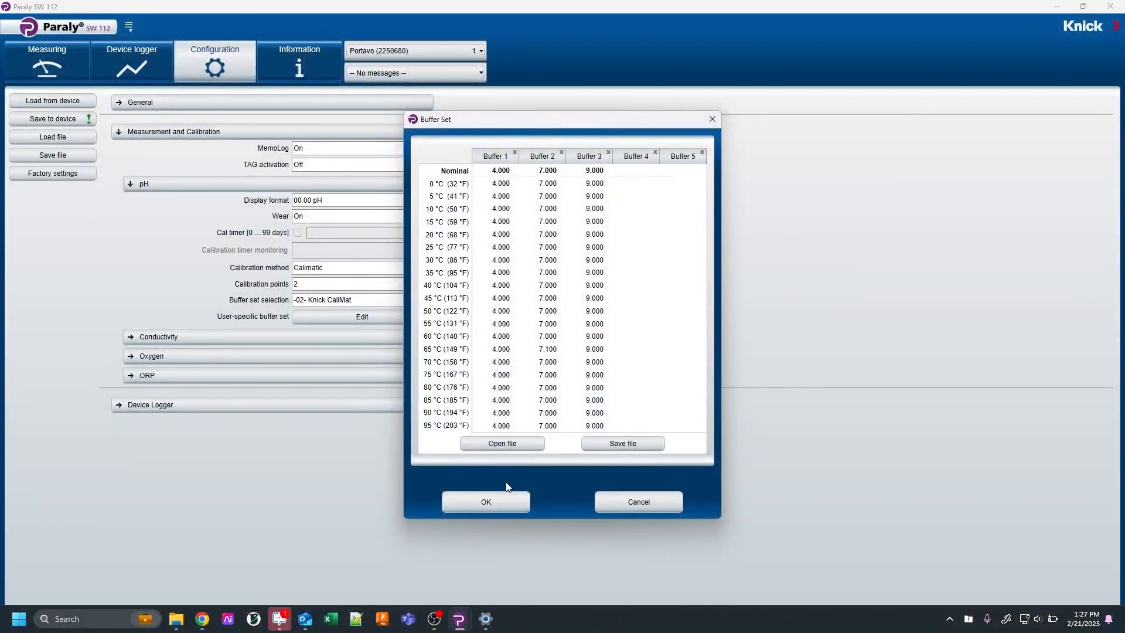
left_click(502, 443)
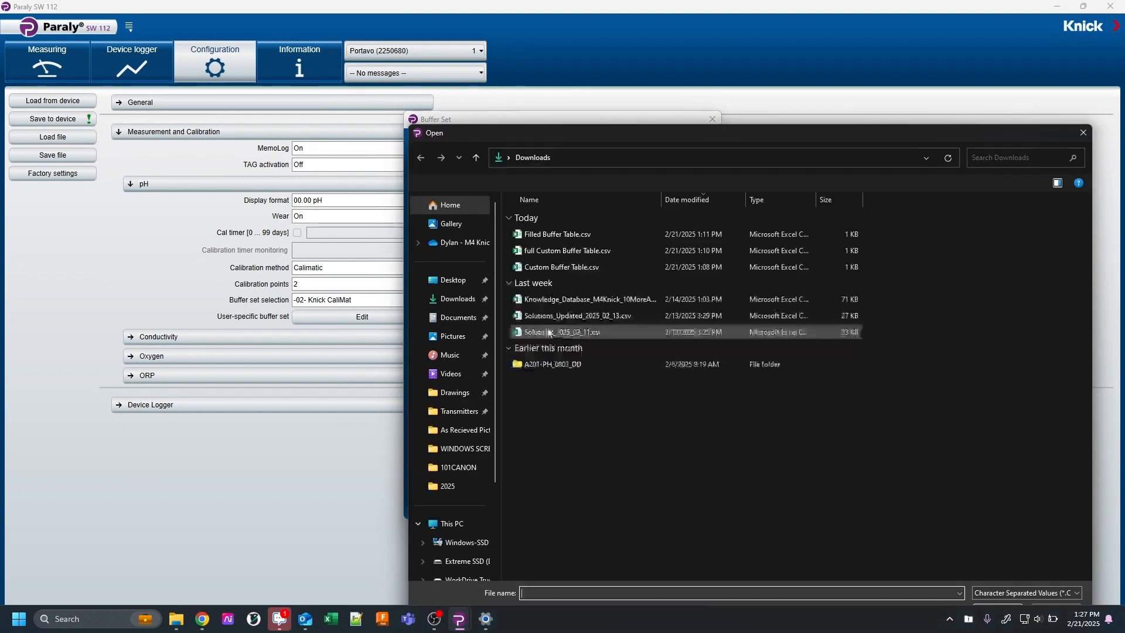
double_click(563, 234)
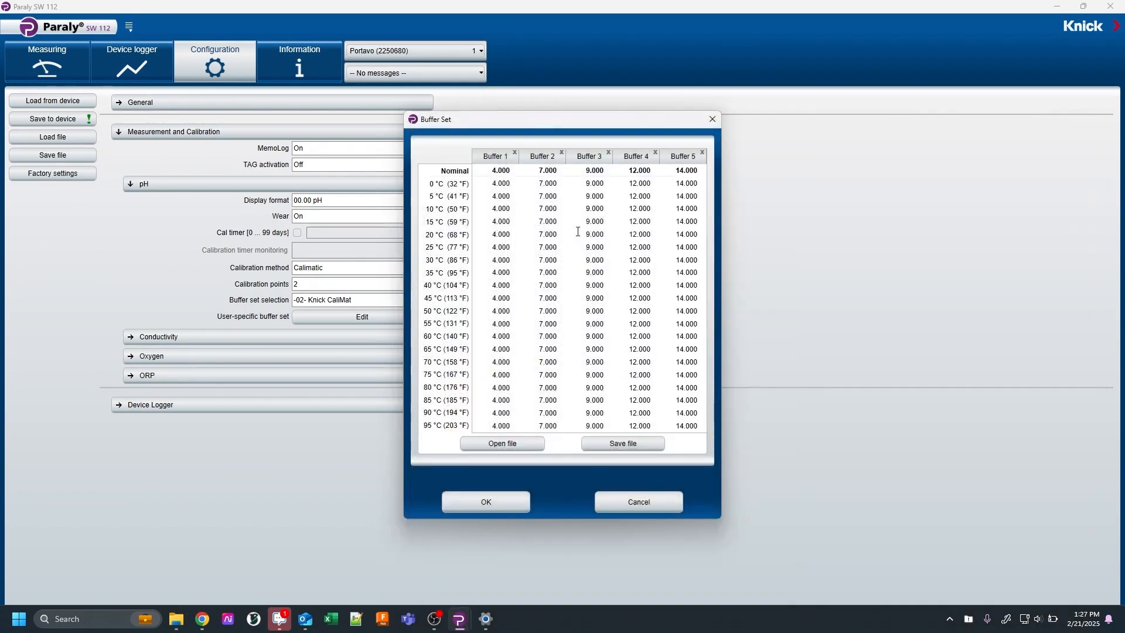
double_click(489, 181)
left_click(679, 360)
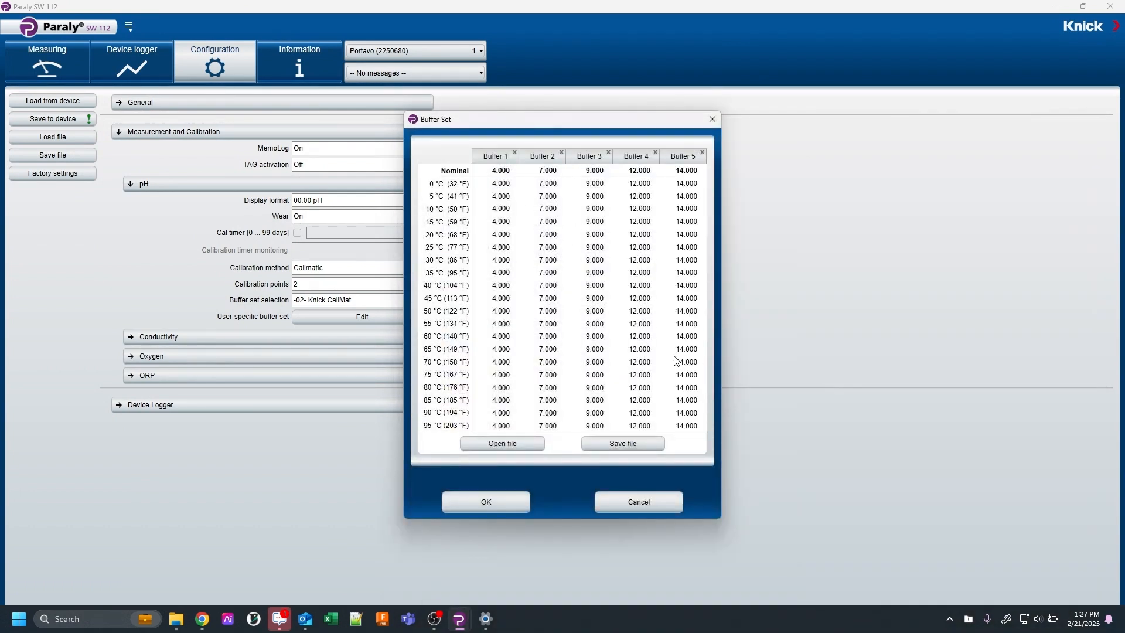
left_click(510, 511)
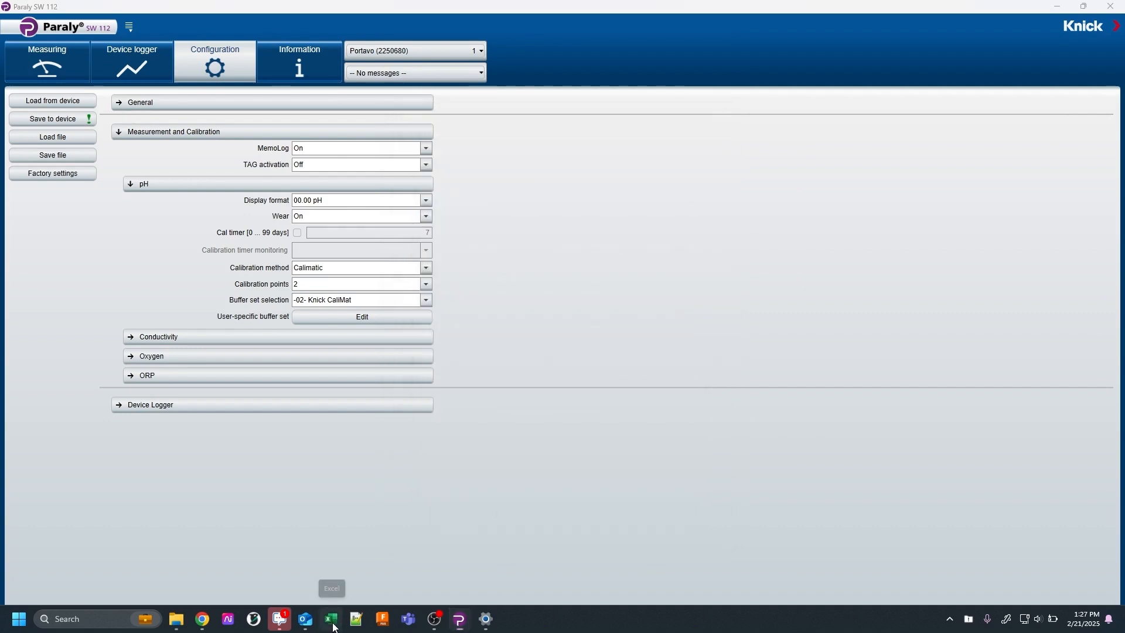
Step: Switch to Excel, compare the Filled Buffer Table columns with the buffer set's values, and close the workbook
left_click(332, 620)
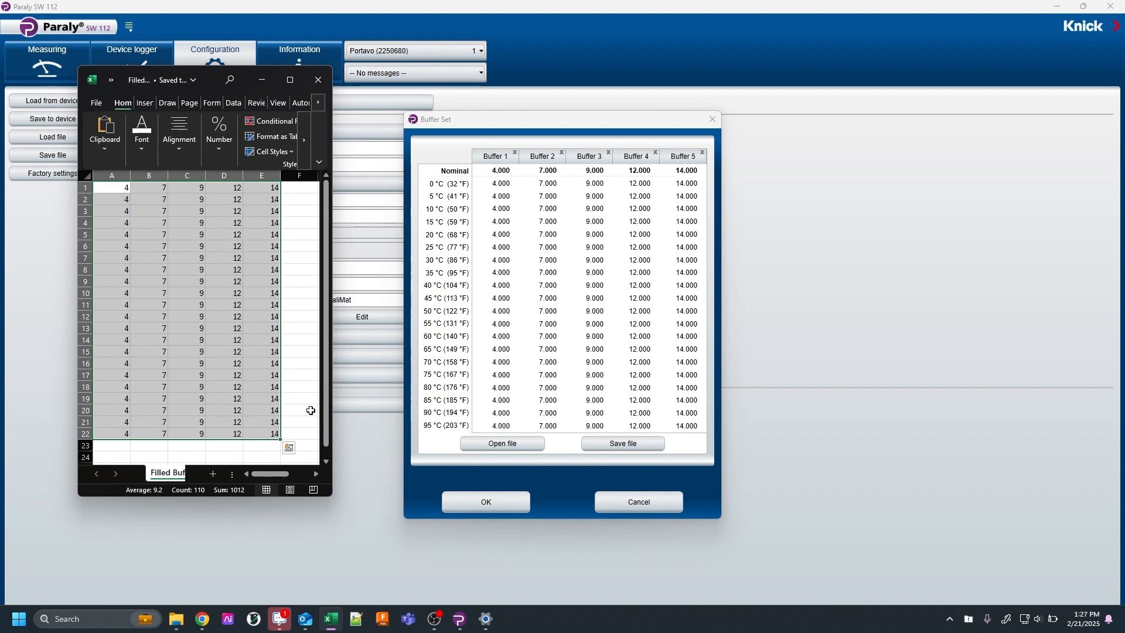
left_click(296, 398)
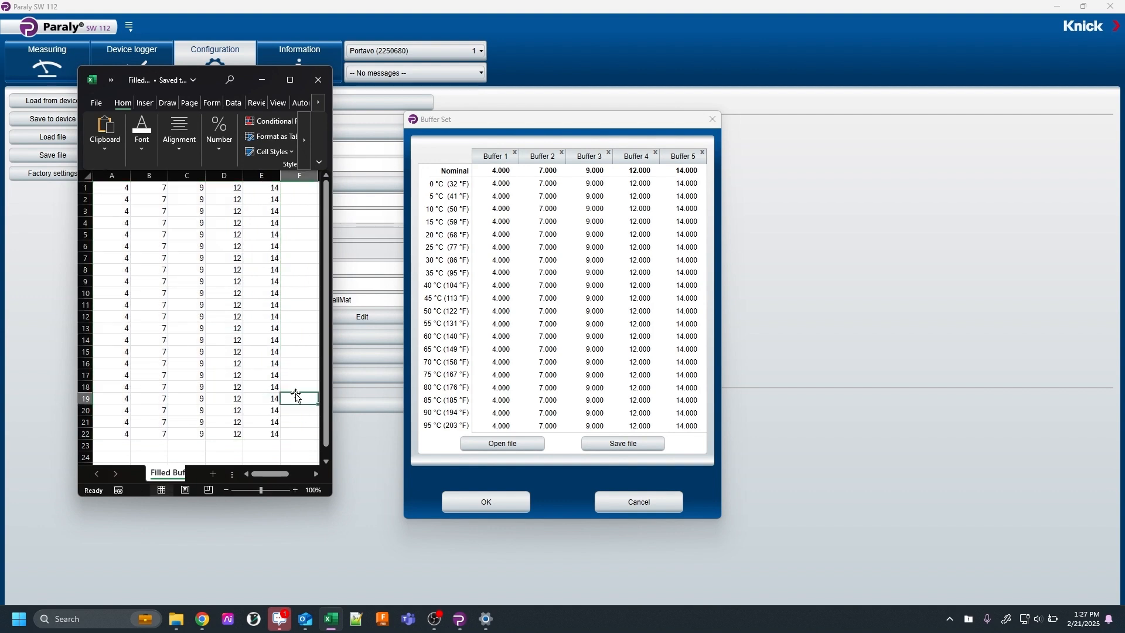
left_click(299, 456)
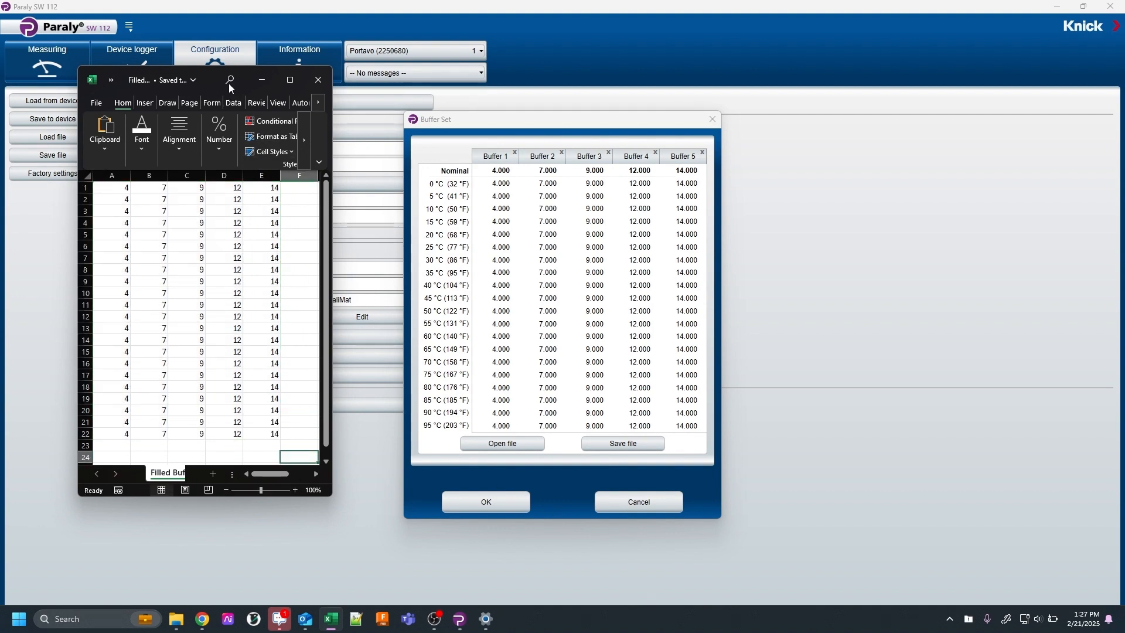
left_click_drag(211, 80, 283, 69)
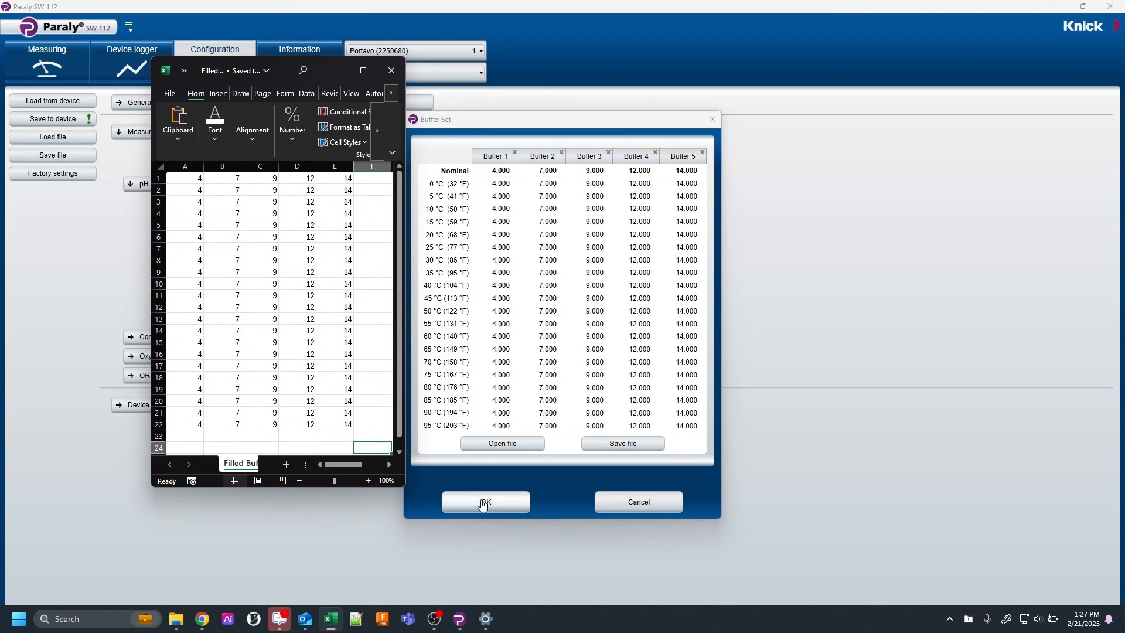
left_click(392, 70)
Step: Accept the user-specific buffer set and choose -U1- Spec. buffer set as the pH buffer set selection
left_click(480, 501)
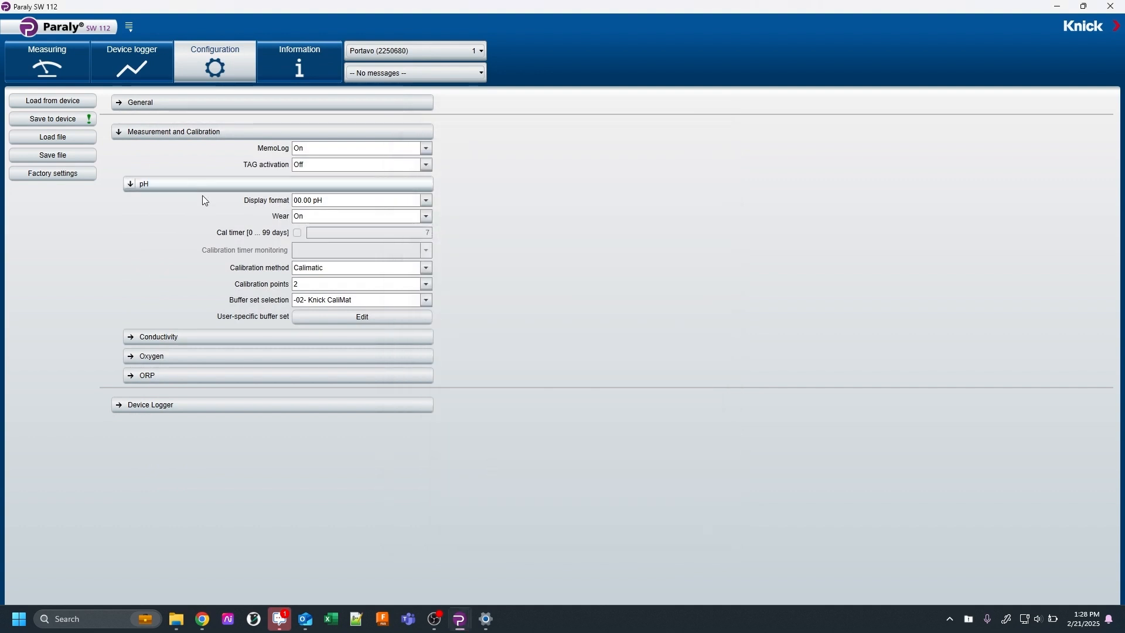
left_click(415, 301)
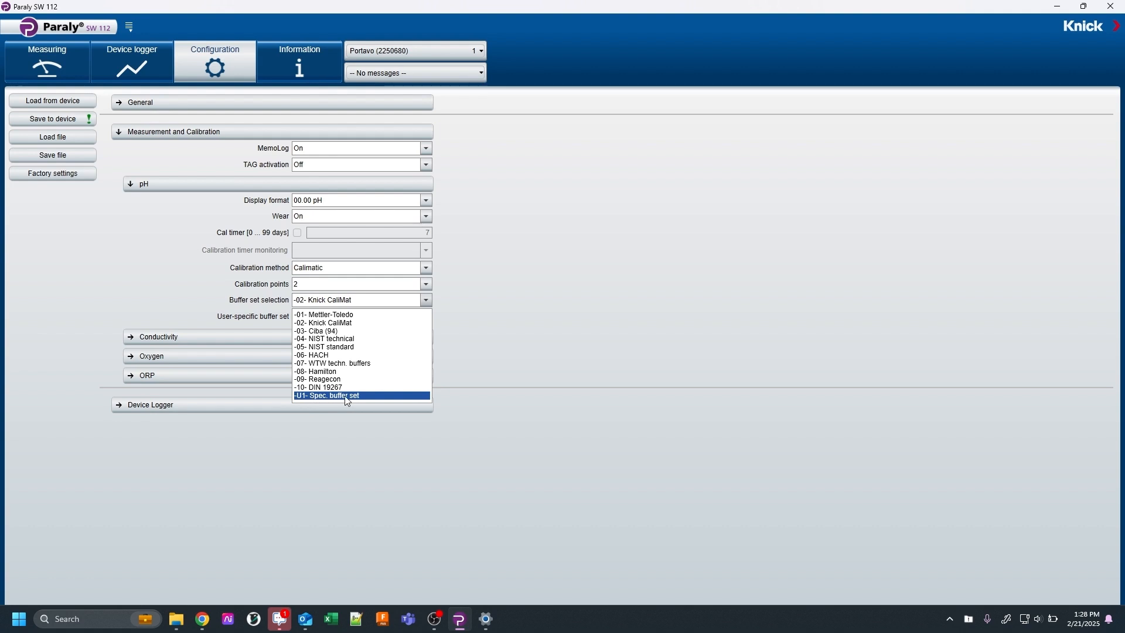
left_click(310, 396)
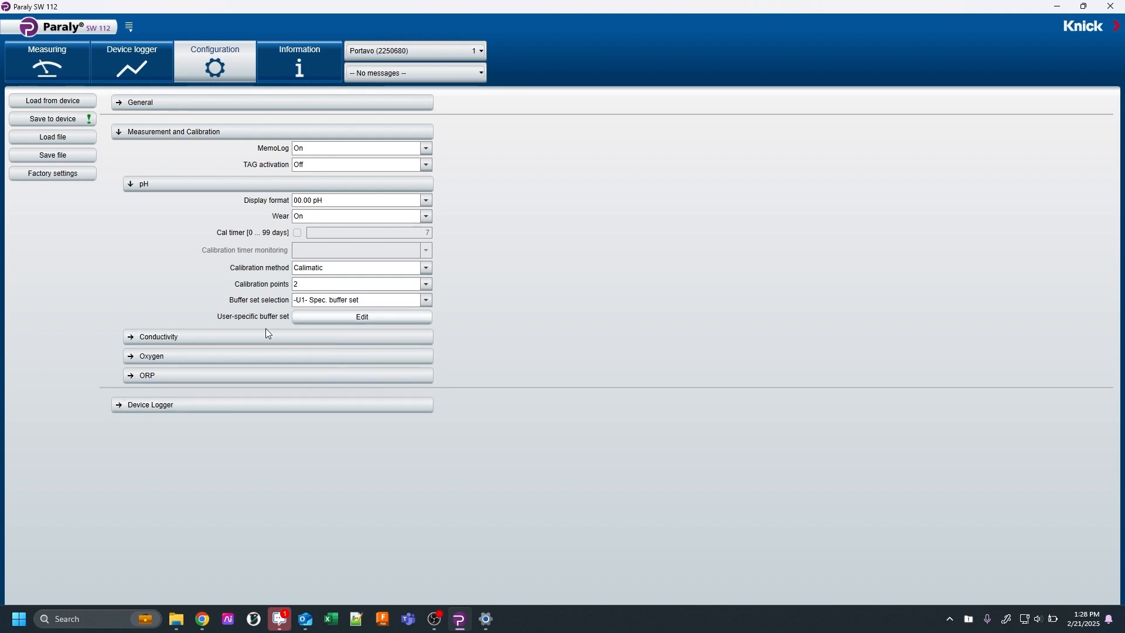
left_click(435, 618)
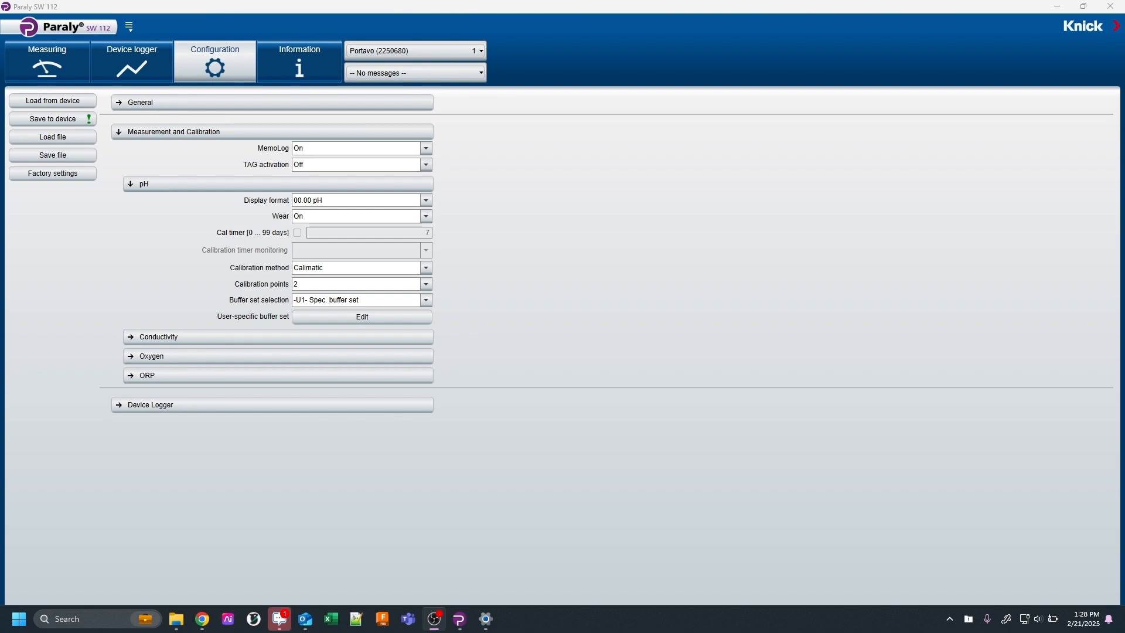